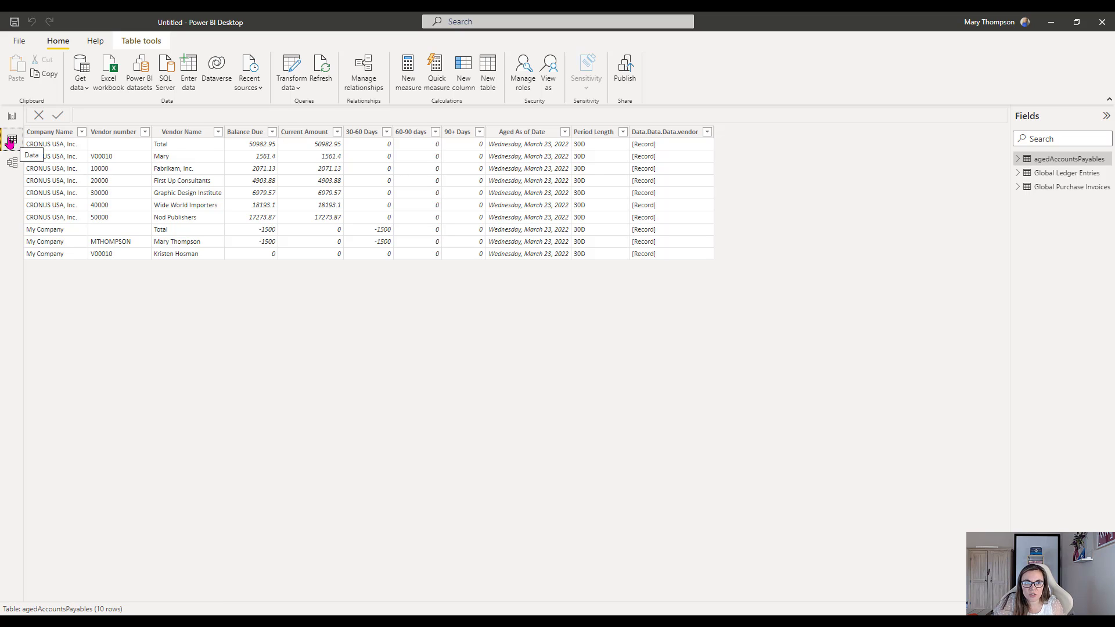
# - Connect to the Dynamics 365 Business Central connector from the Online Services data sources
pyautogui.click(78, 87)
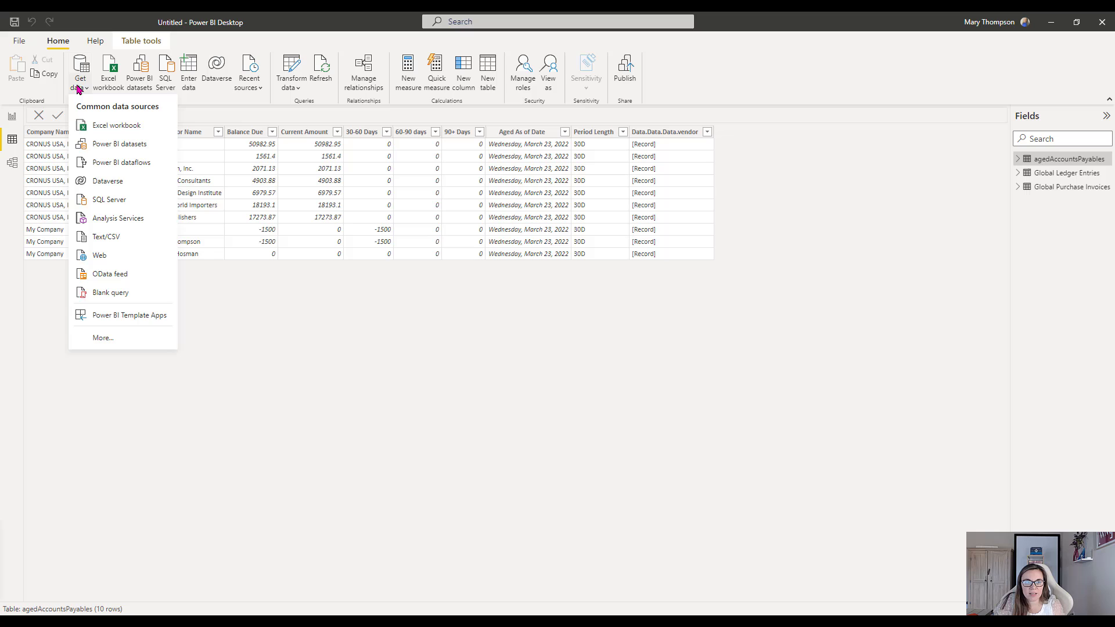
pyautogui.click(103, 340)
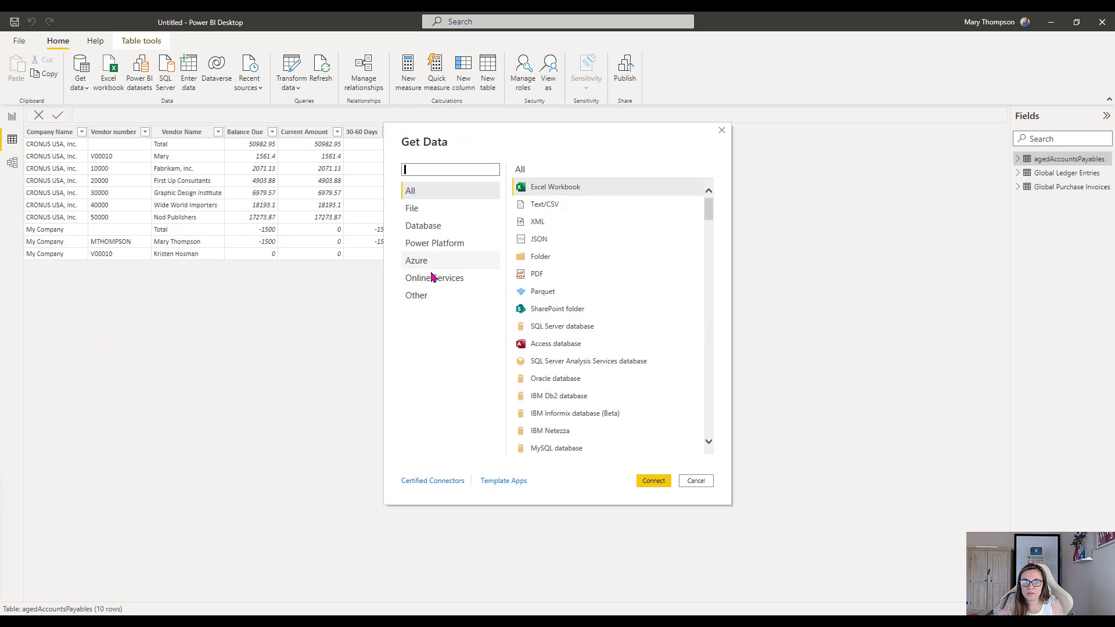
pyautogui.click(432, 281)
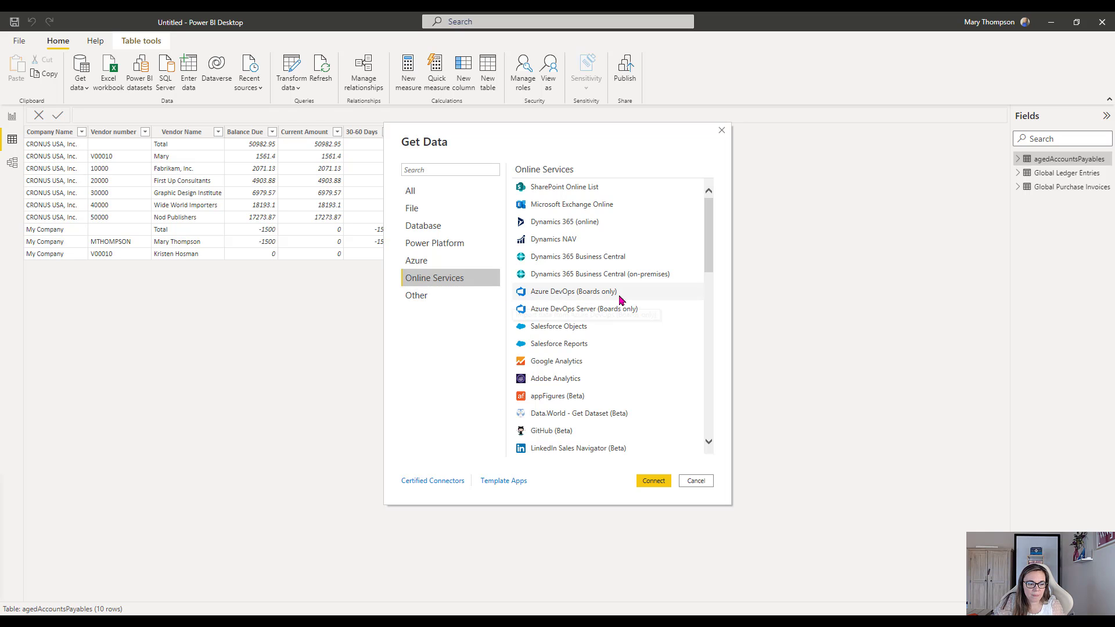
pyautogui.click(600, 262)
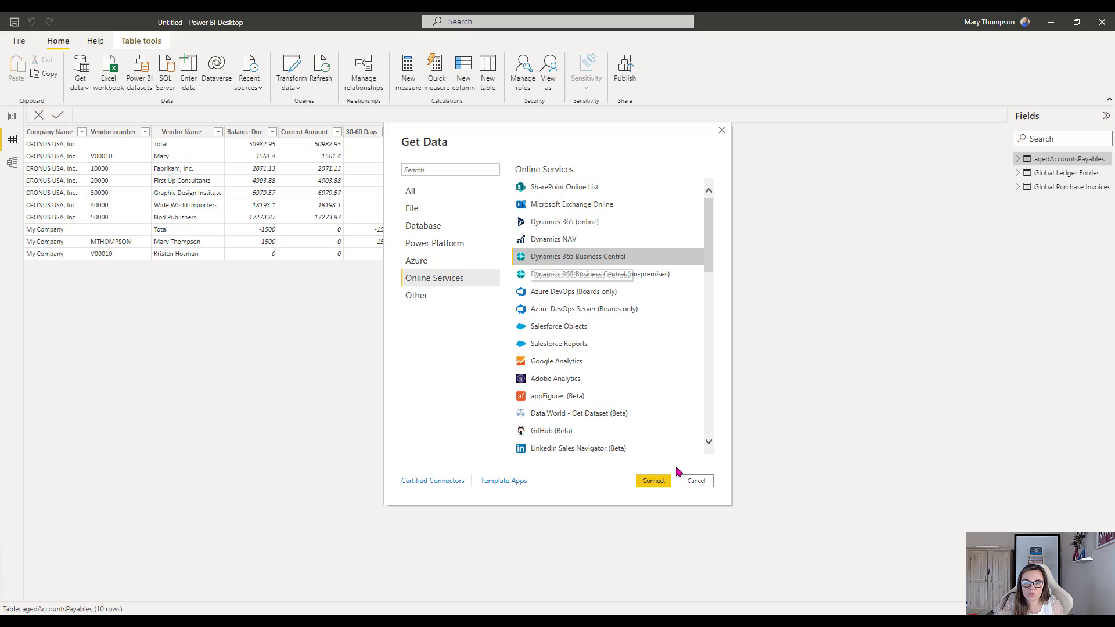
pyautogui.click(655, 481)
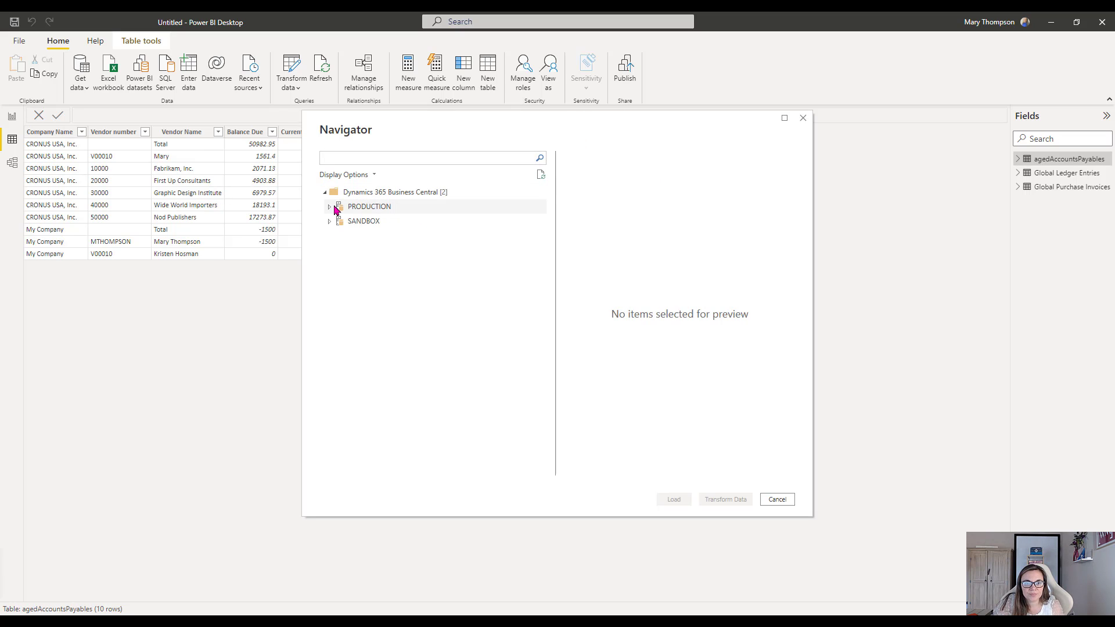
# - Expand PRODUCTION > CRONUS USA, Inc. and look into the Web Services (legacy) and Advanced APIs folders
pyautogui.click(328, 207)
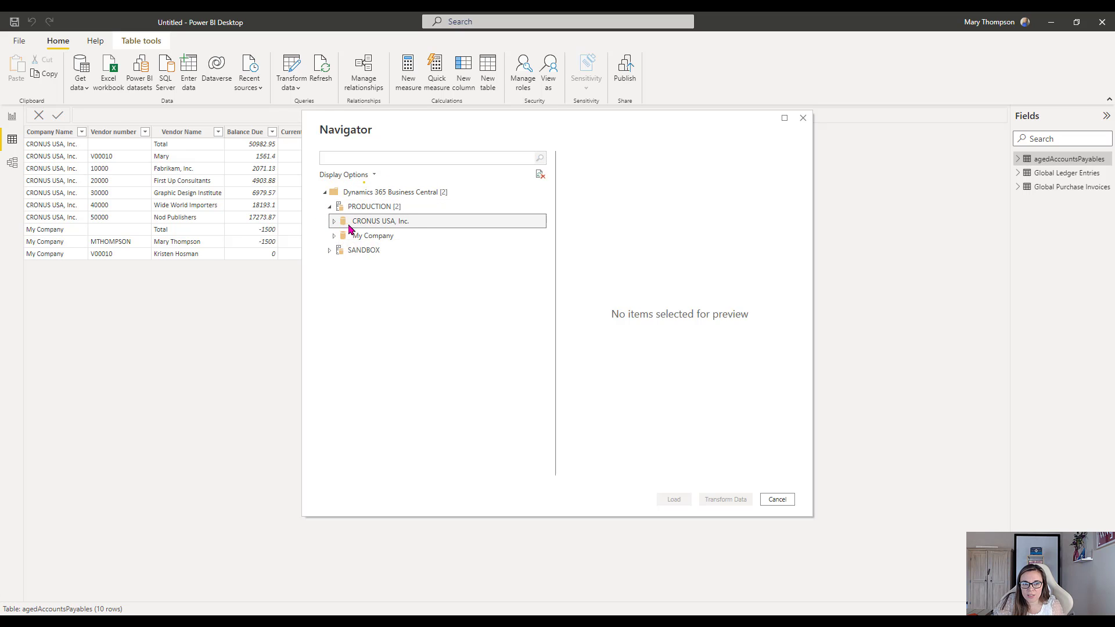
pyautogui.click(334, 222)
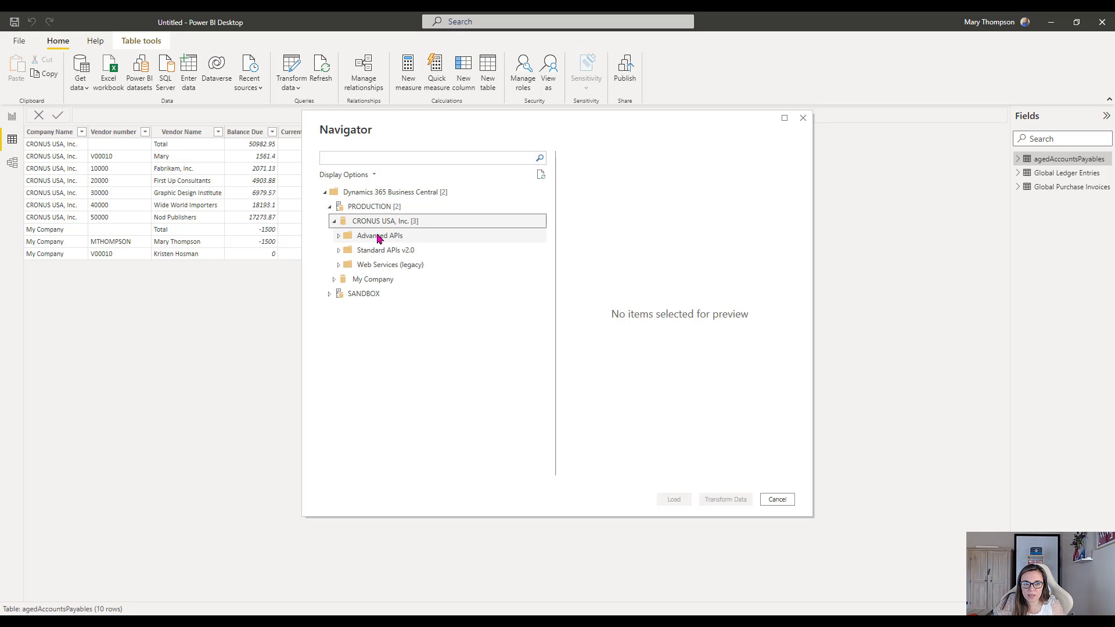
pyautogui.click(337, 265)
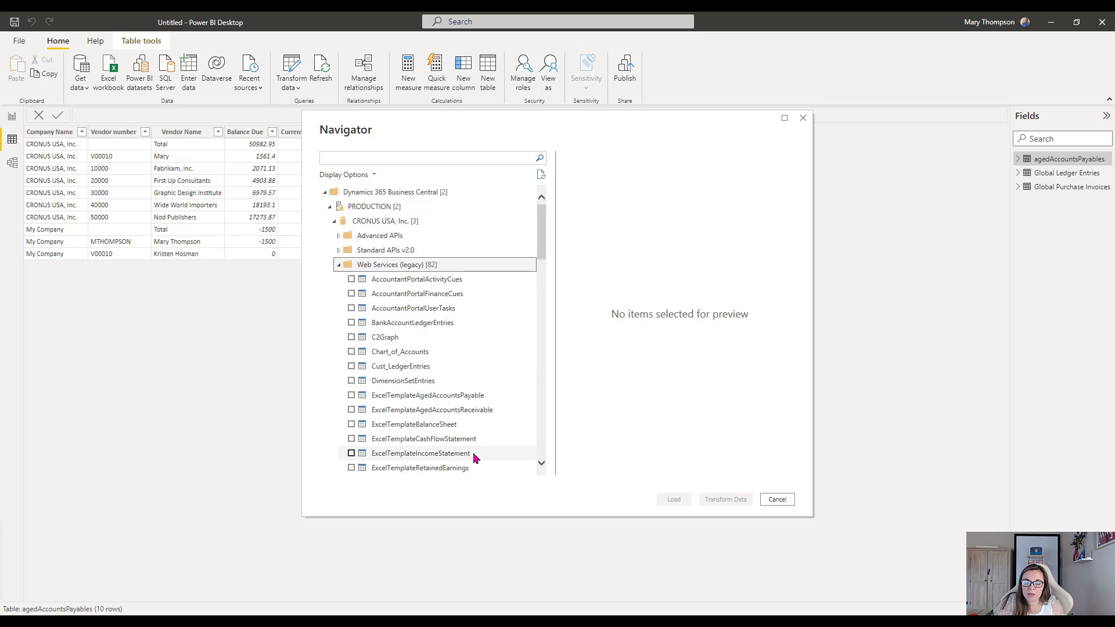
pyautogui.click(339, 236)
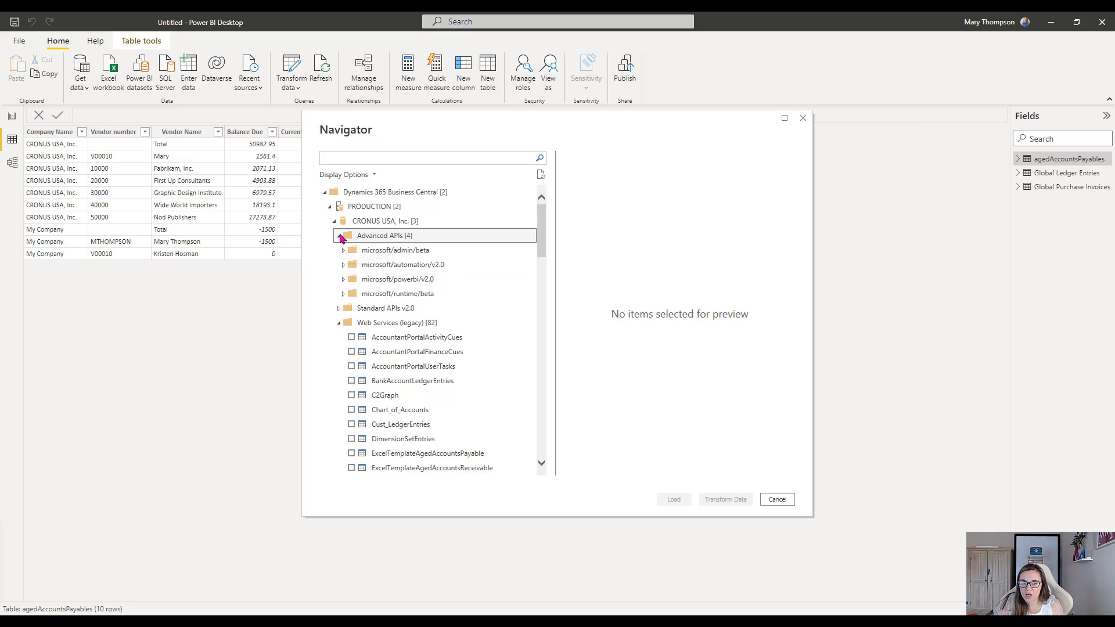
pyautogui.click(339, 236)
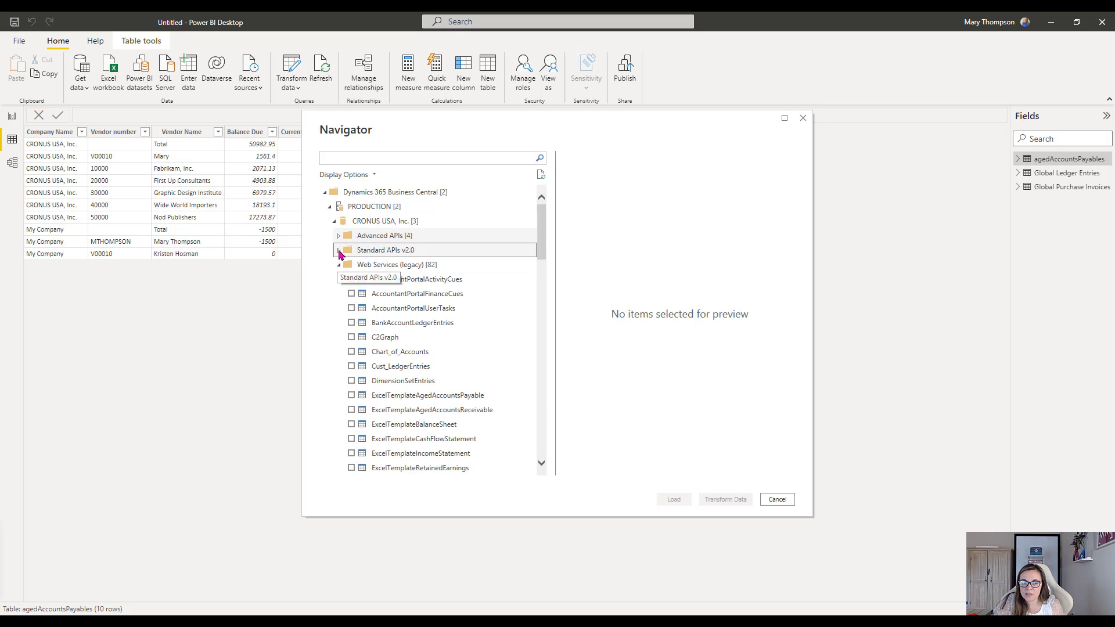
# - Collapse Web Services (legacy) and leave Standard APIs v2.0 expanded to show its tables
pyautogui.click(339, 251)
pyautogui.scroll(-5, 467, 421)
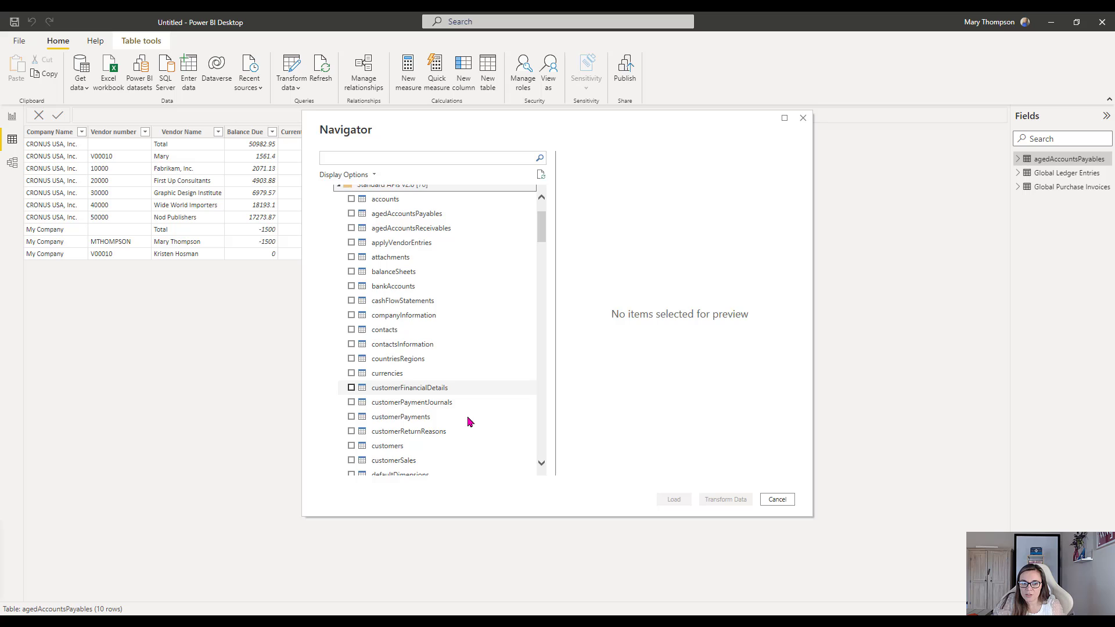
pyautogui.scroll(6, 465, 378)
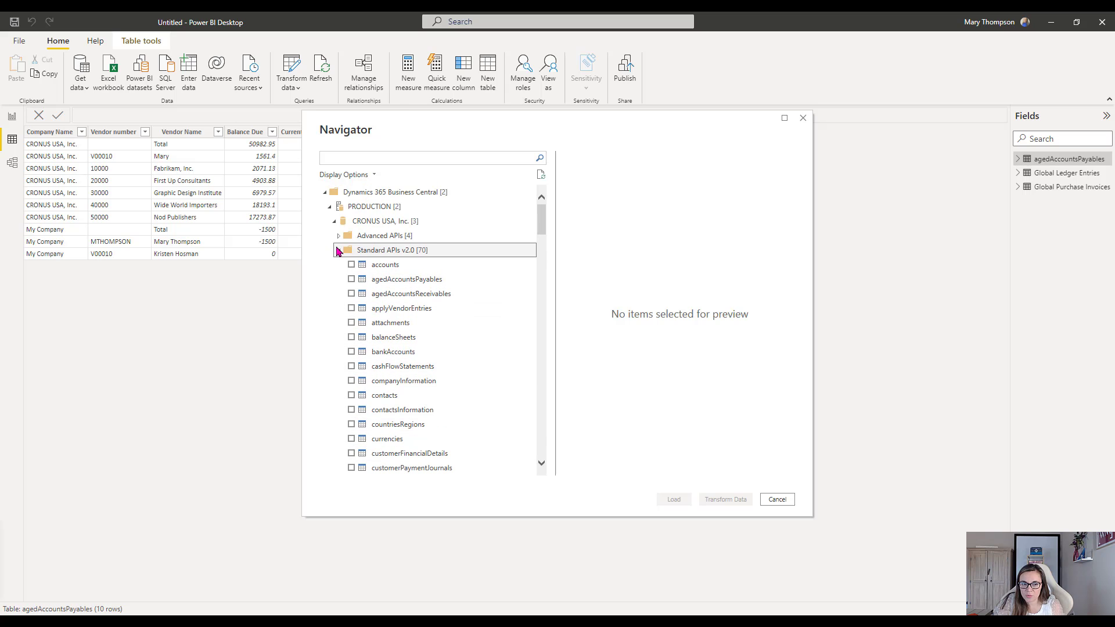
pyautogui.click(340, 251)
pyautogui.scroll(-5, 511, 383)
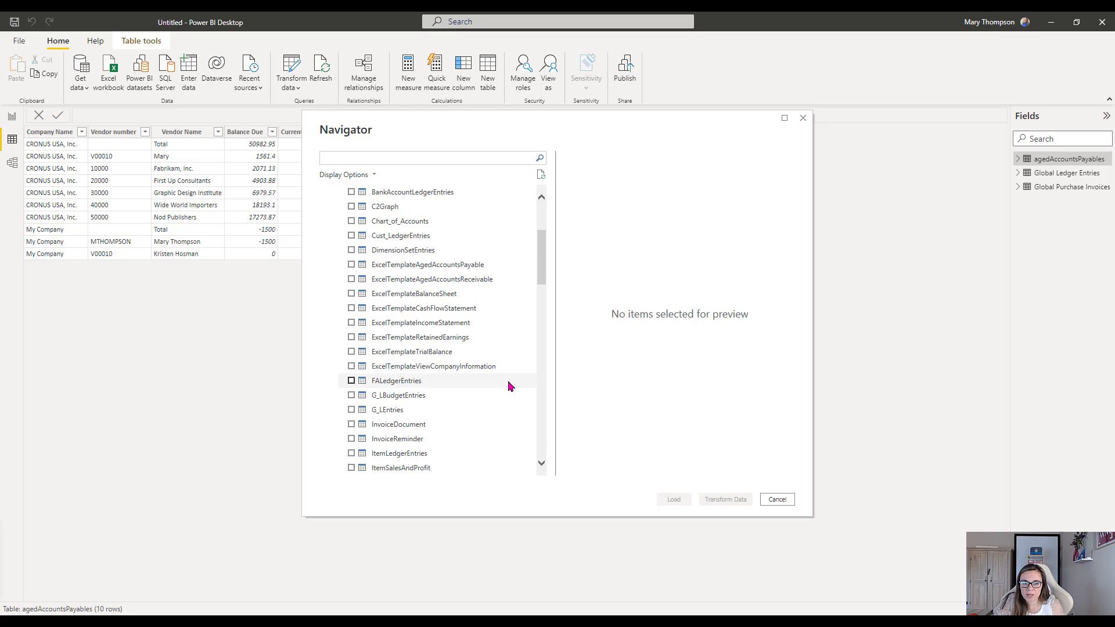
pyautogui.scroll(-10, 480, 398)
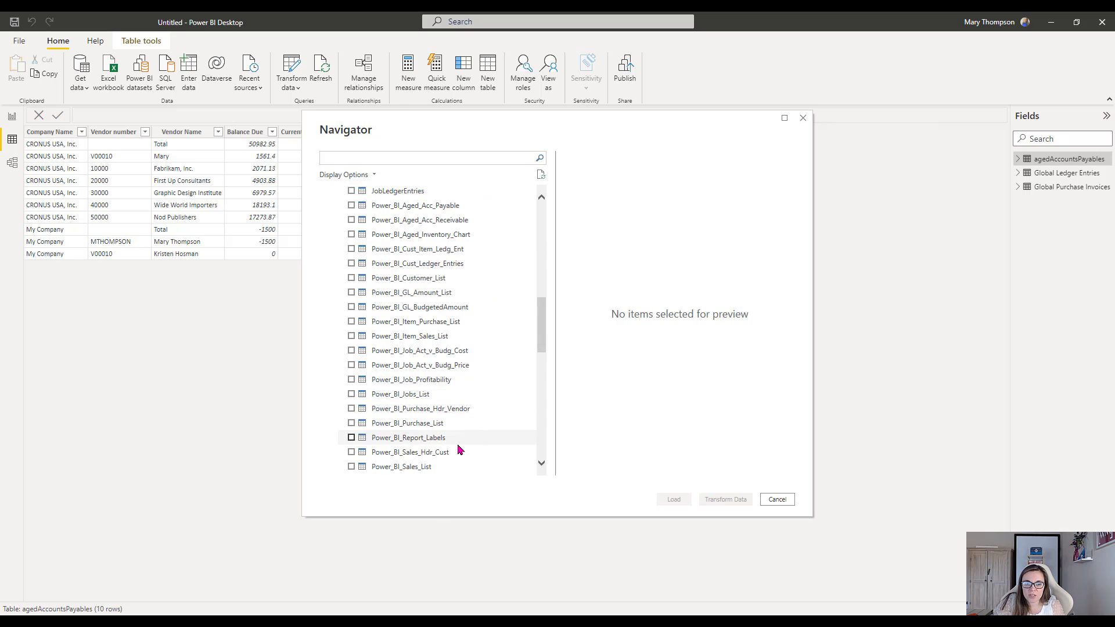
pyautogui.scroll(10, 458, 451)
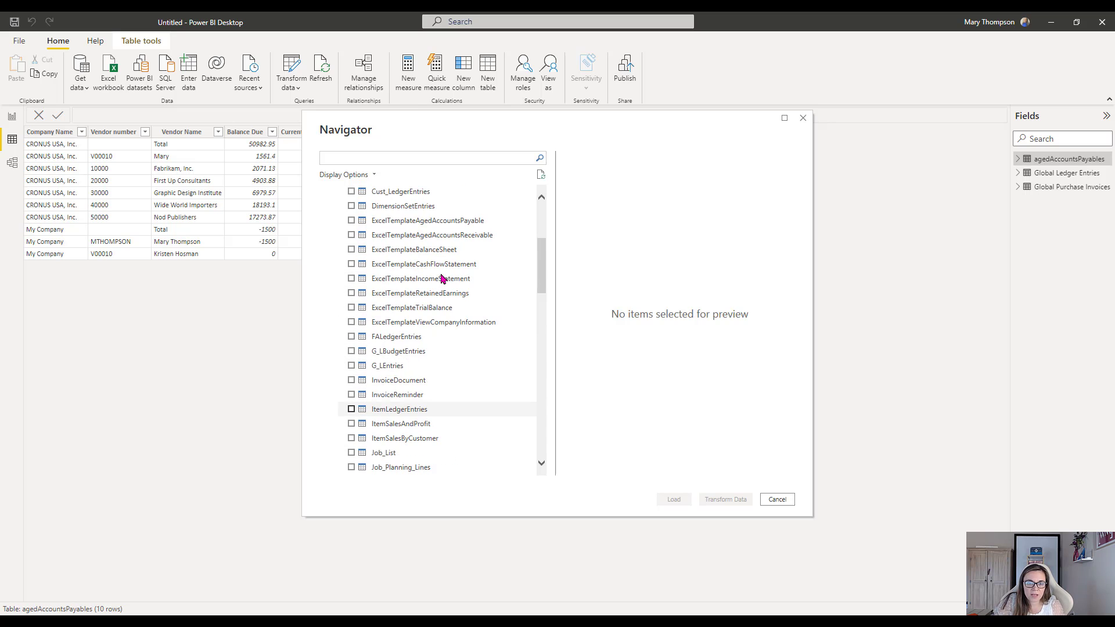
pyautogui.scroll(4, 443, 258)
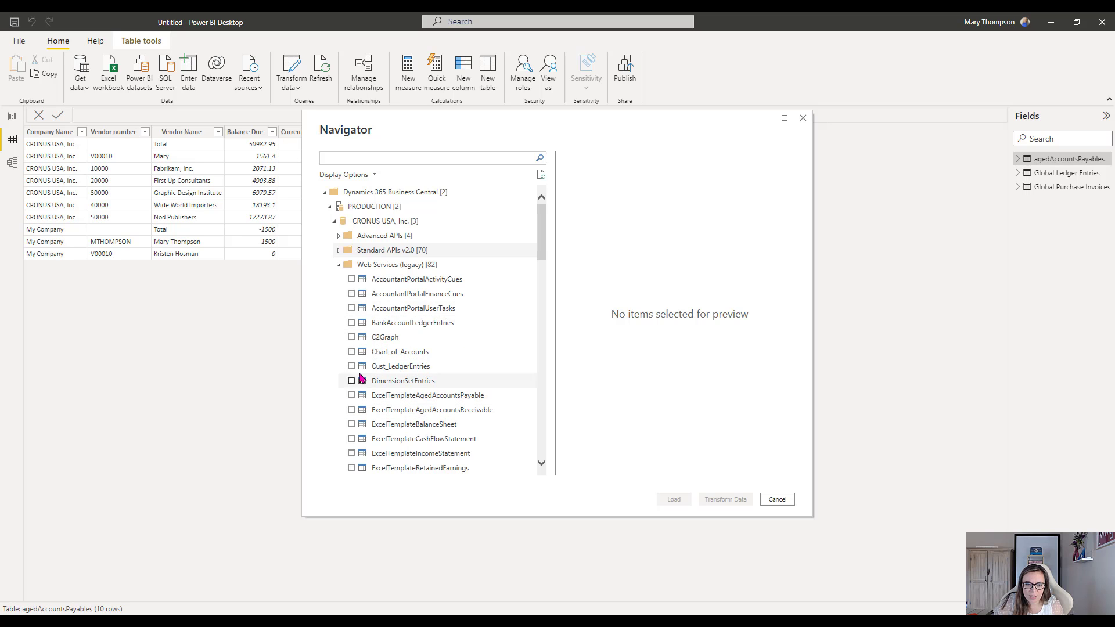
pyautogui.scroll(-4, 443, 422)
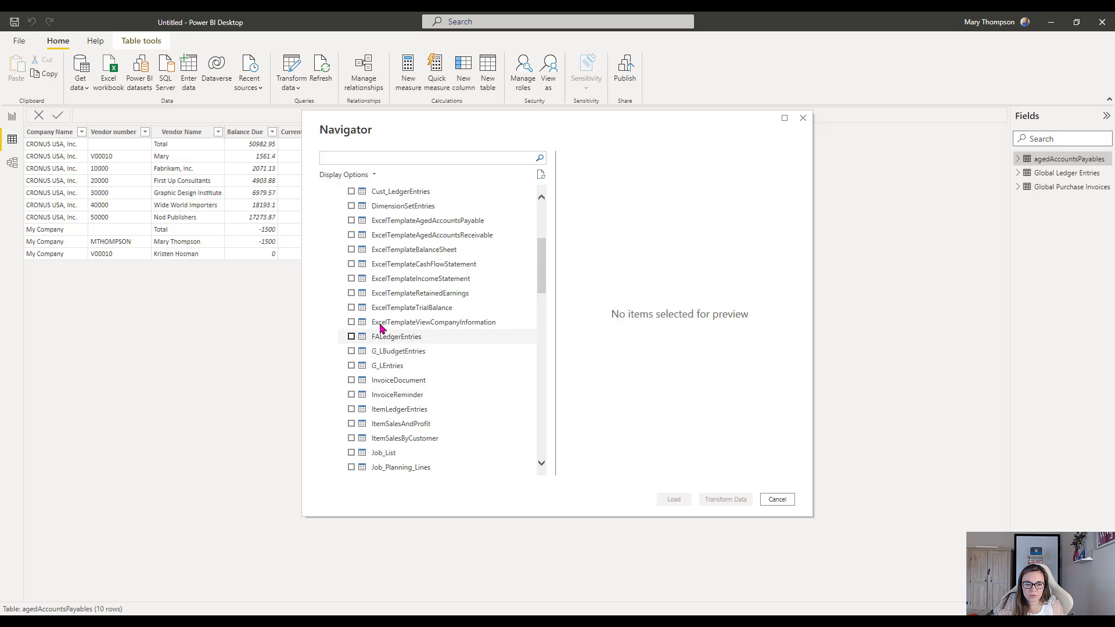
pyautogui.scroll(4, 350, 331)
pyautogui.click(339, 265)
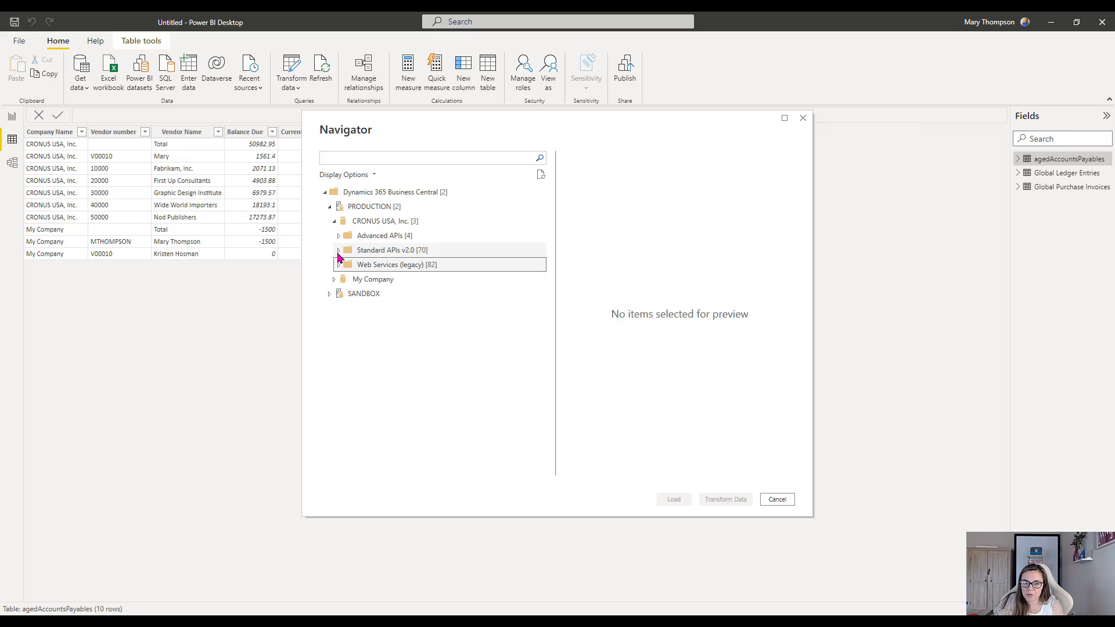
pyautogui.click(339, 251)
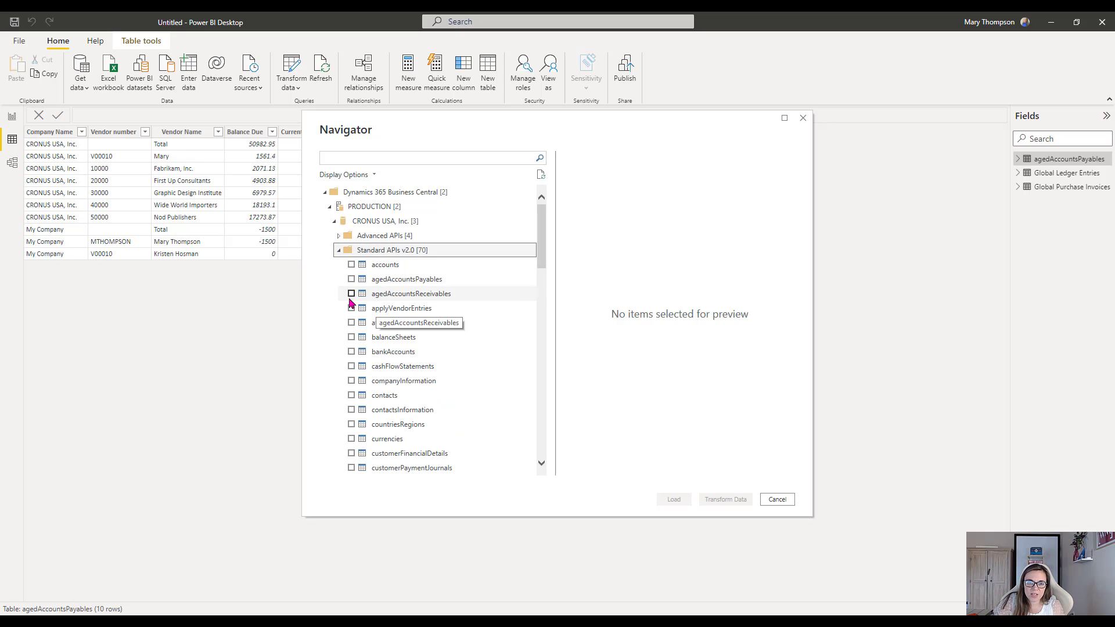
# - Load the agedAccountsReceivables table into the Power Query Editor via Transform Data
pyautogui.click(351, 294)
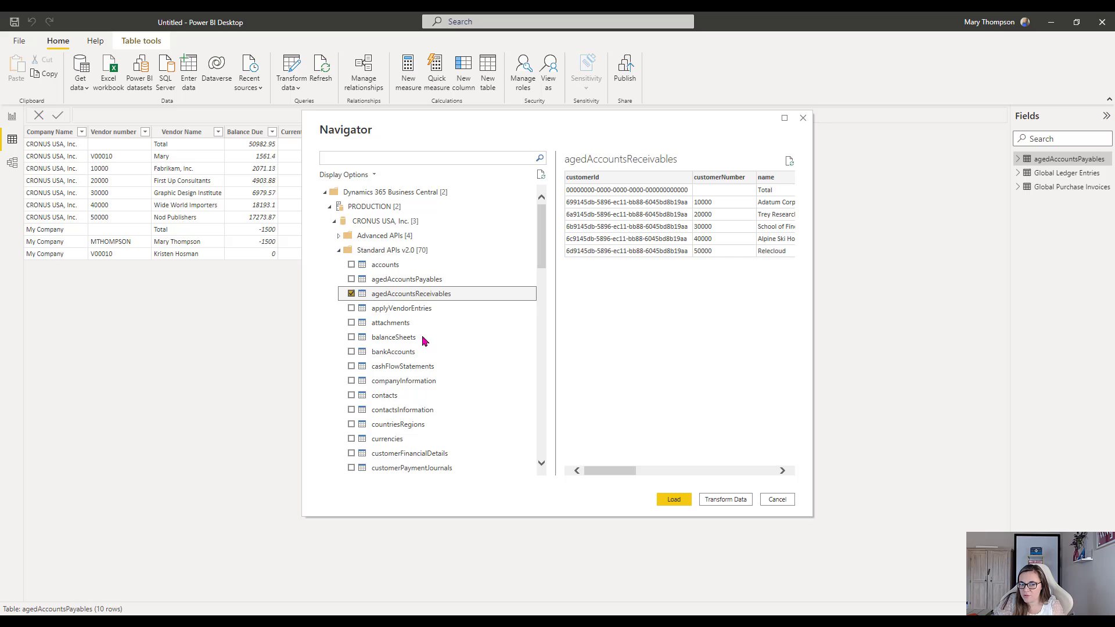
pyautogui.click(724, 502)
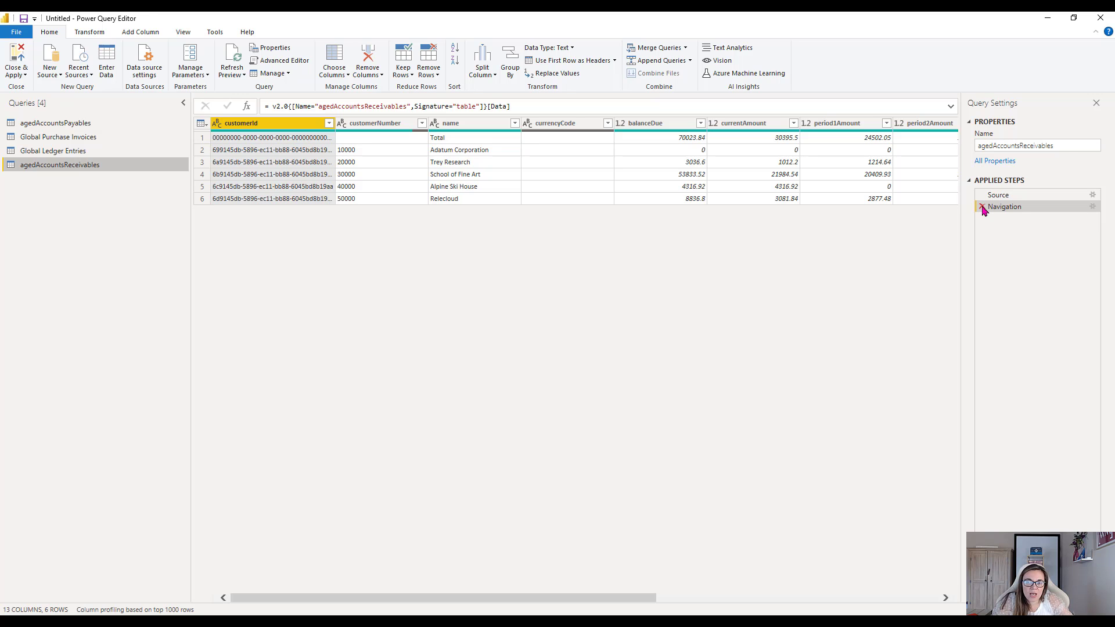
# - Delete the Navigation step and remove ItemKind, ItemName and IsLeaf, keeping Name and Data
pyautogui.click(983, 208)
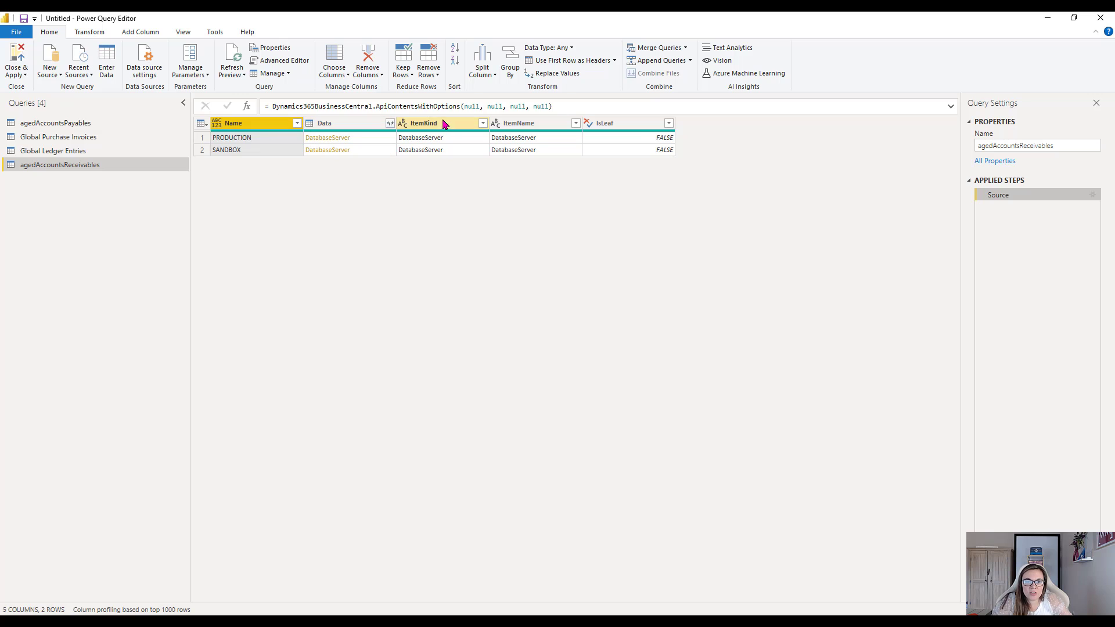
pyautogui.click(444, 124)
pyautogui.keyDown('shift'); pyautogui.click(529, 126); pyautogui.keyUp('shift')
pyautogui.keyDown('shift'); pyautogui.click(600, 127); pyautogui.keyUp('shift')
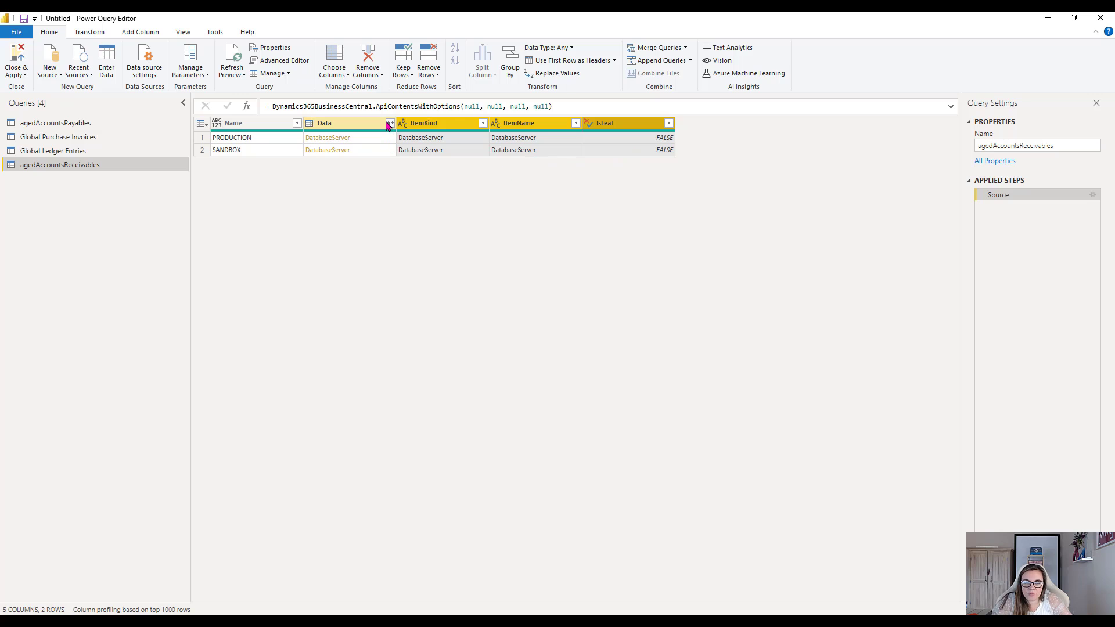
pyautogui.click(361, 54)
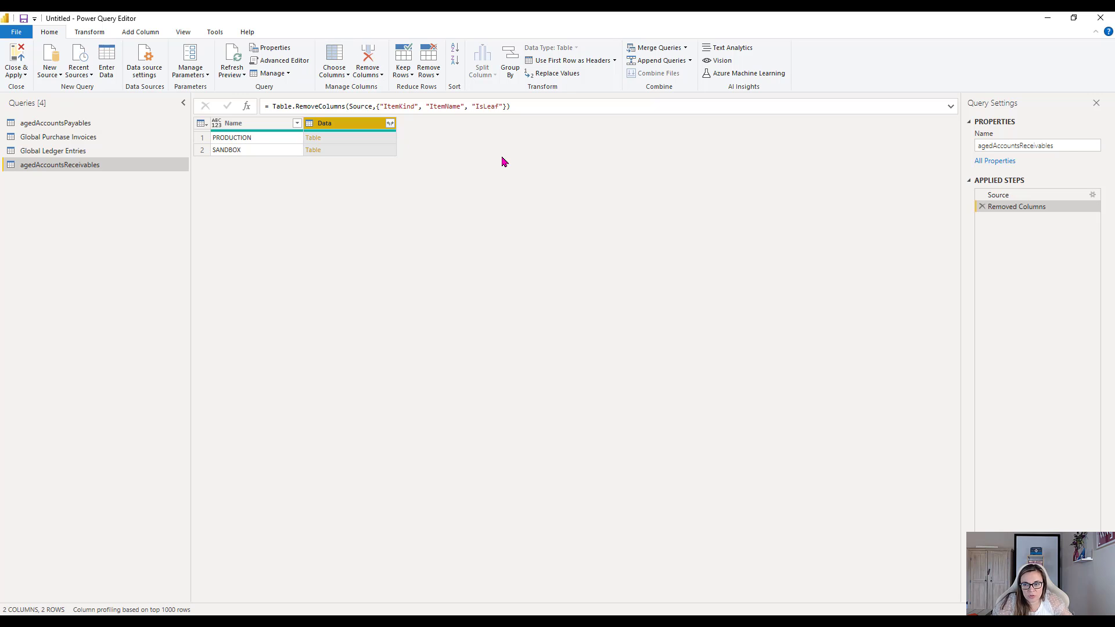
# - Expand Data, then drop Data.ItemKind, Data.ItemName and Data.IsLeaf via Choose Columns
pyautogui.click(390, 124)
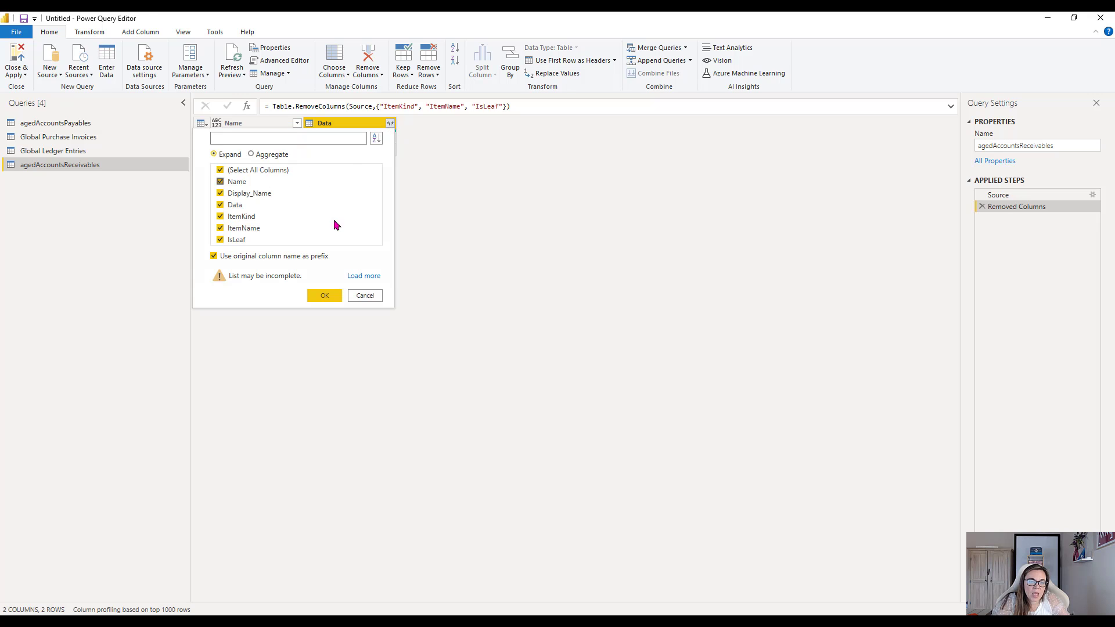
pyautogui.click(326, 297)
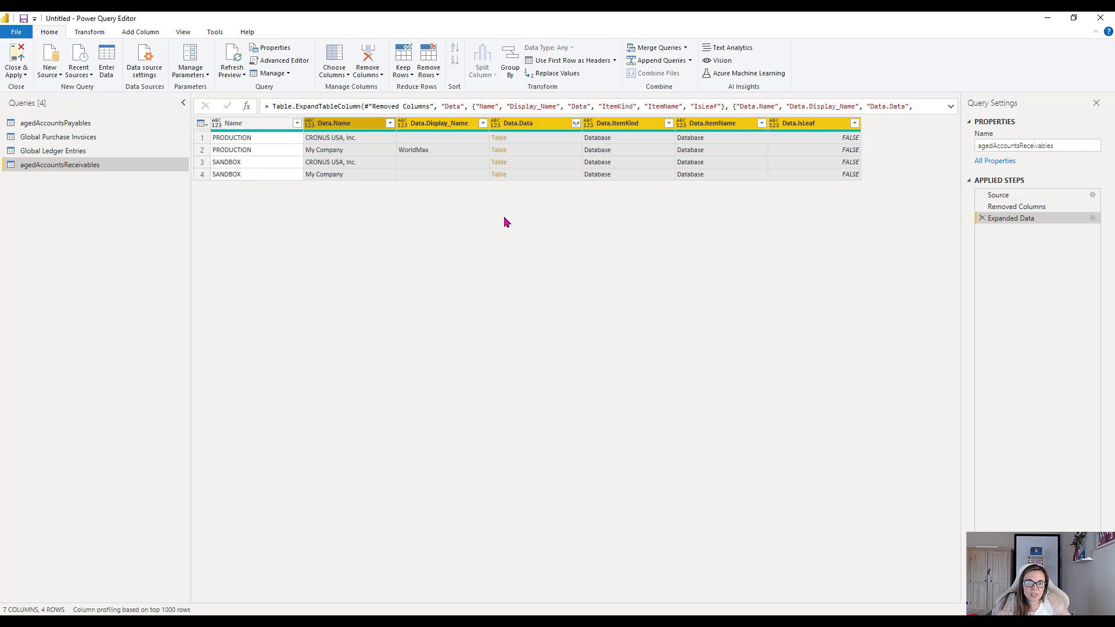
pyautogui.click(631, 126)
pyautogui.click(331, 55)
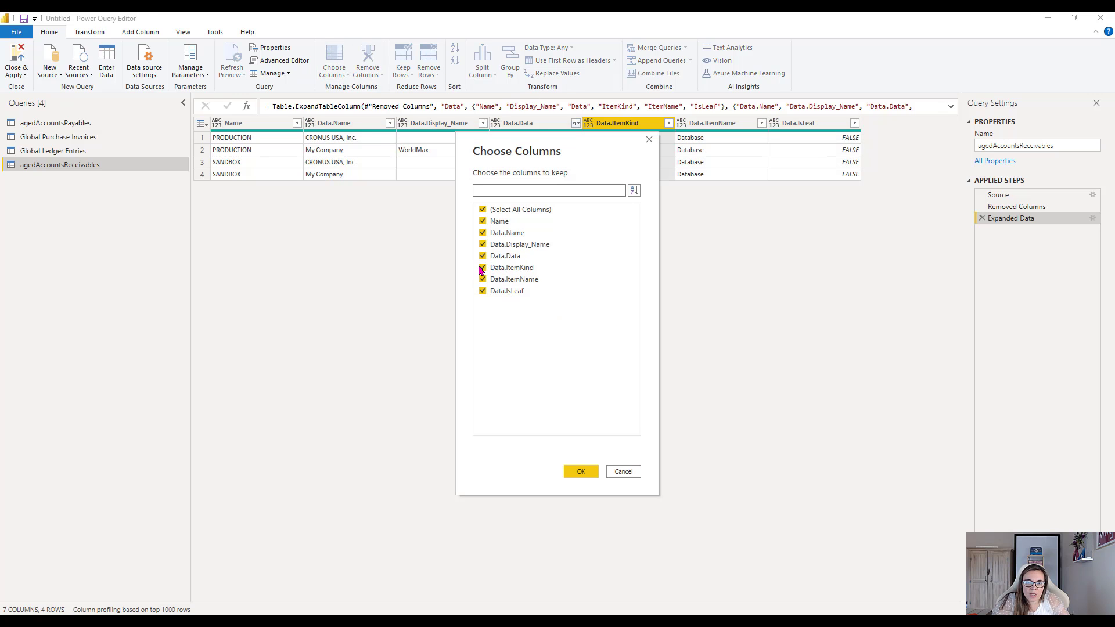
pyautogui.click(483, 268)
pyautogui.click(483, 279)
pyautogui.click(483, 292)
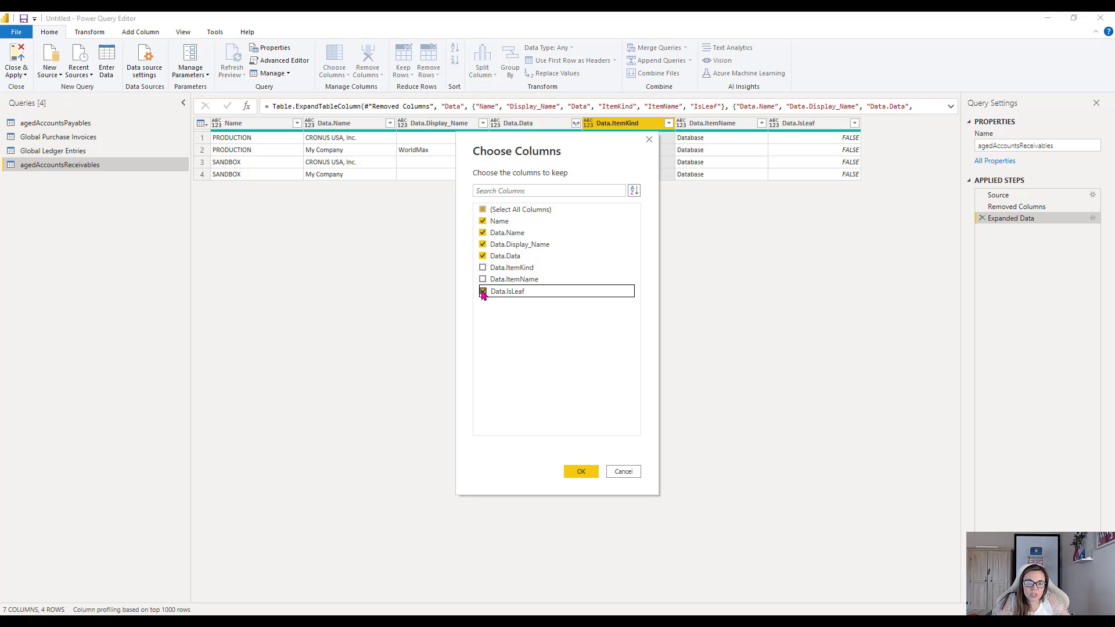
pyautogui.click(582, 472)
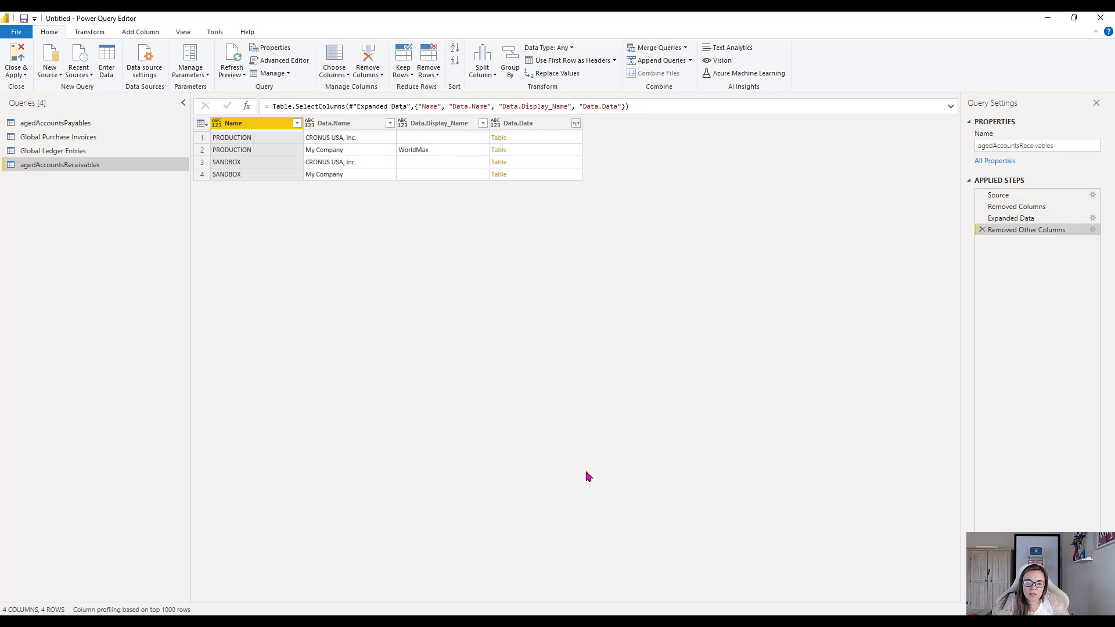
# - Preview a nested Data.Data table, delete the drill-down step, and expand all Data.Data columns
pyautogui.click(555, 125)
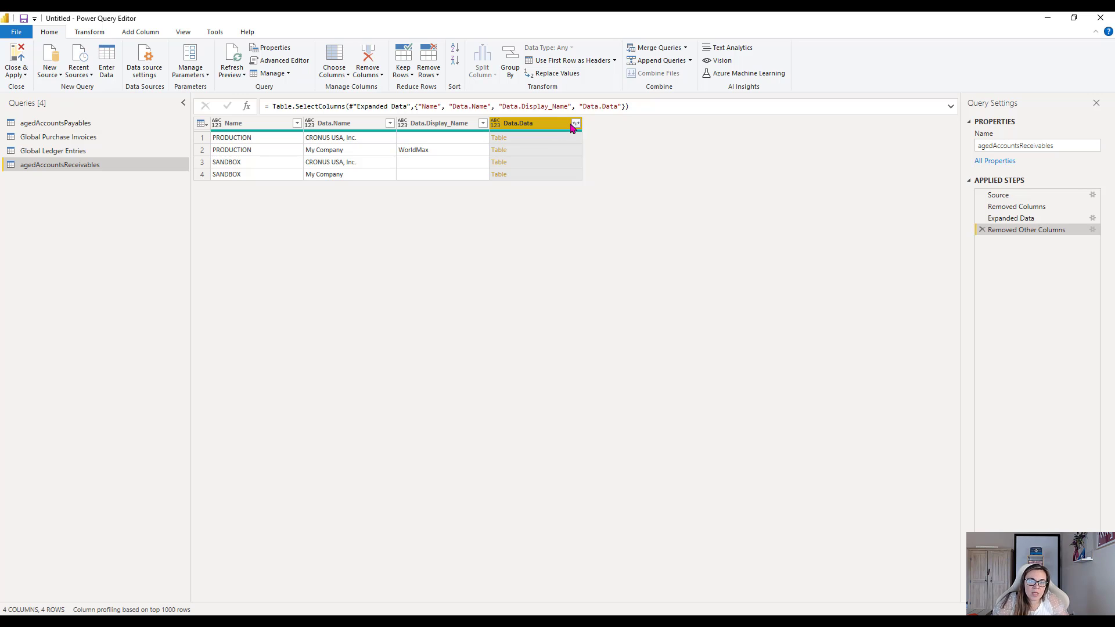
pyautogui.click(522, 139)
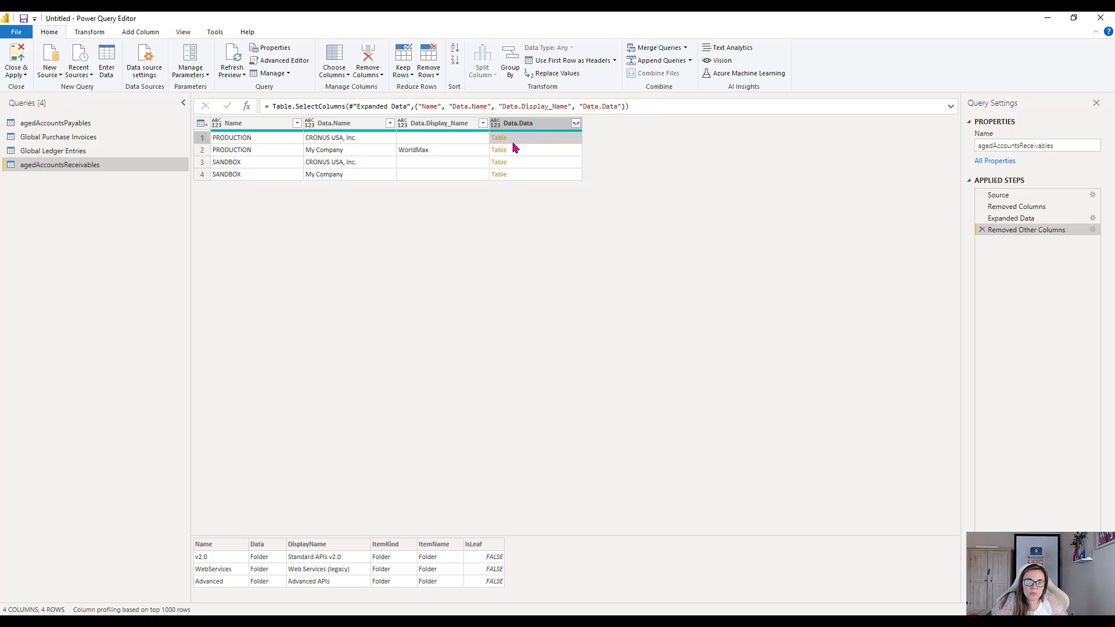
pyautogui.click(499, 138)
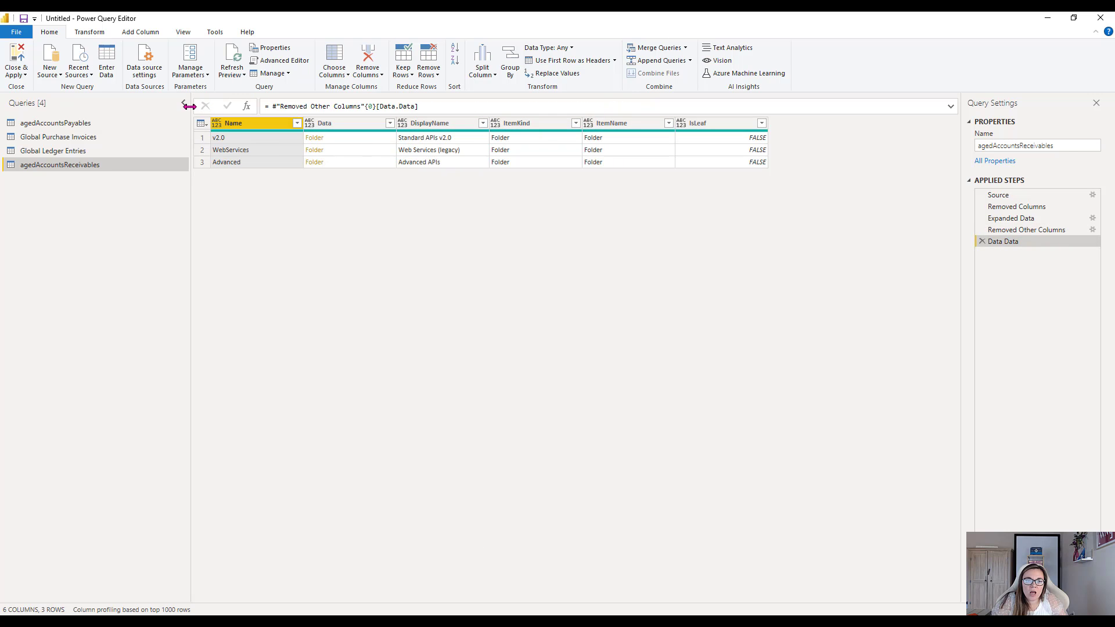
pyautogui.click(982, 241)
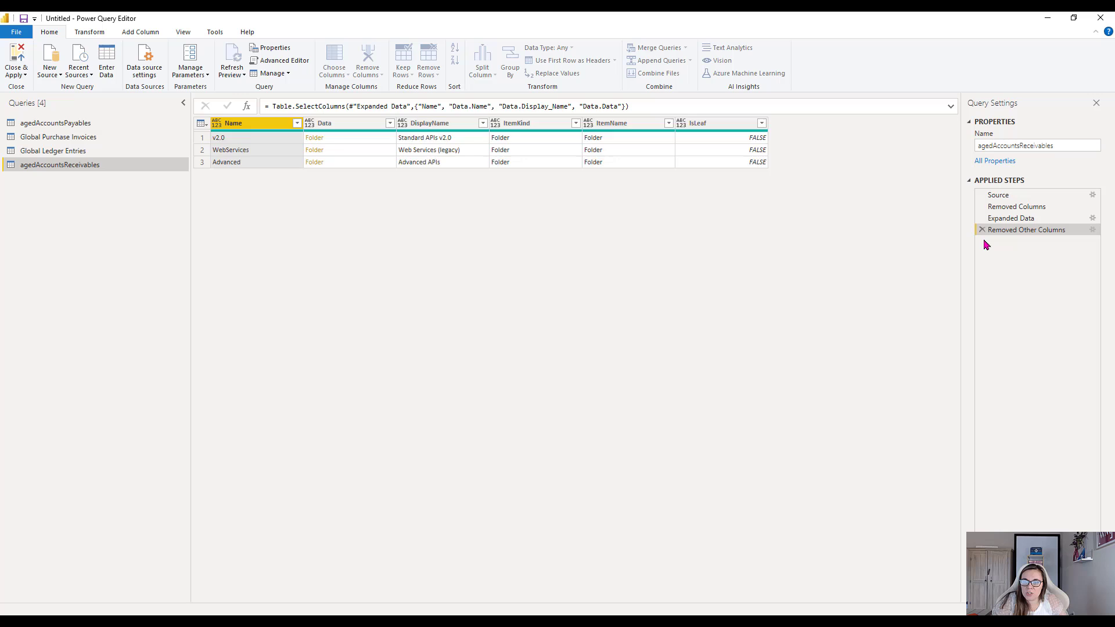
pyautogui.click(576, 123)
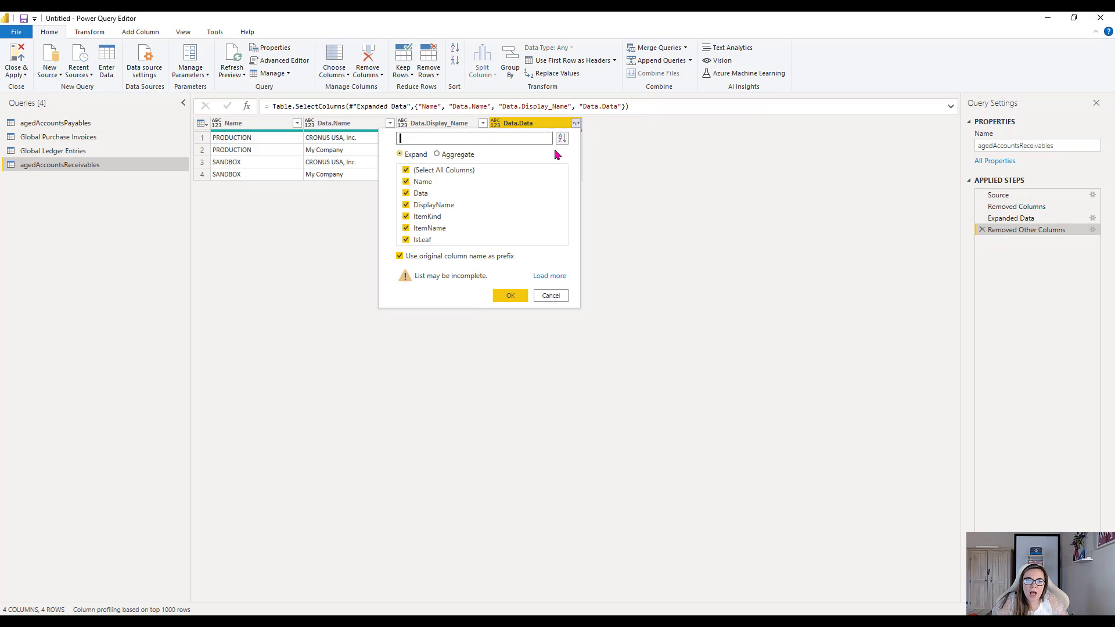
pyautogui.click(503, 295)
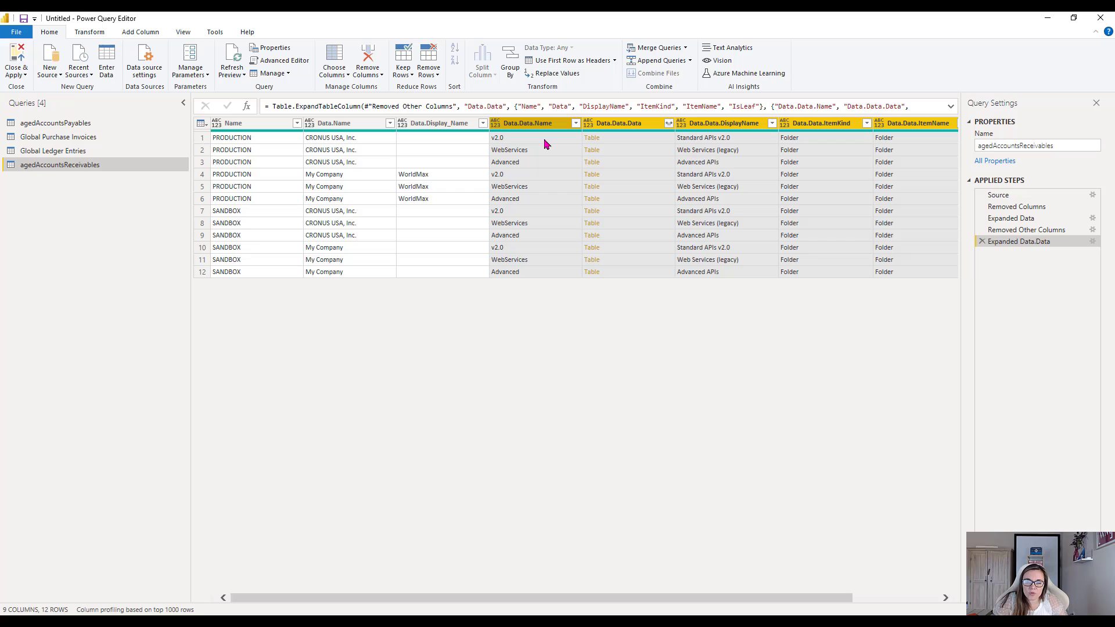
# - Filter Data.Data.Name to keep only the v2.0 rows
pyautogui.click(576, 123)
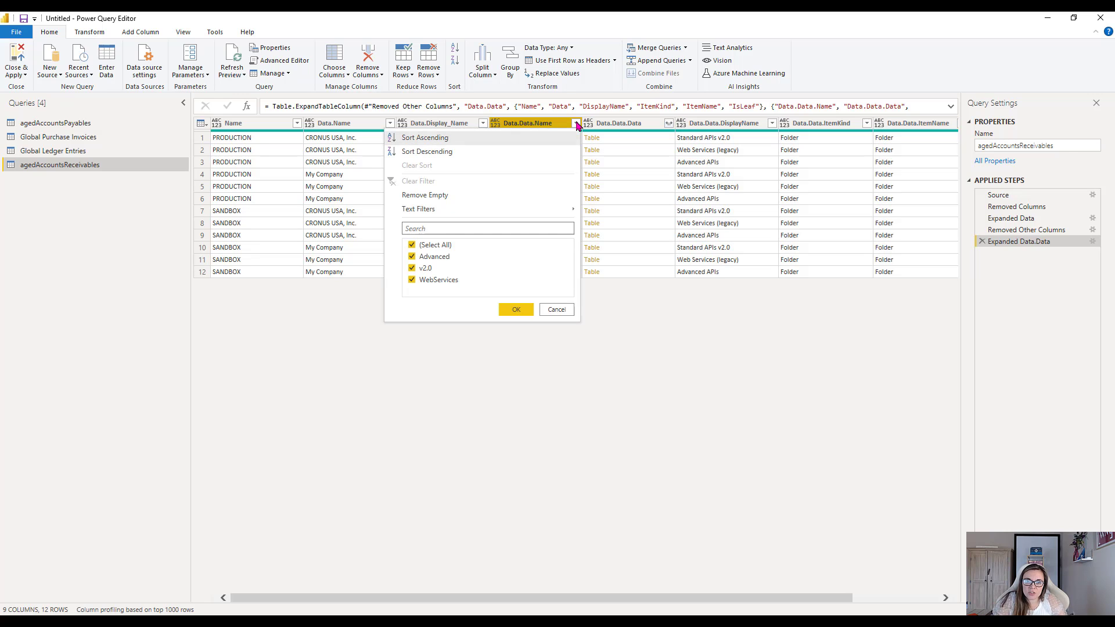
pyautogui.click(412, 245)
pyautogui.click(412, 268)
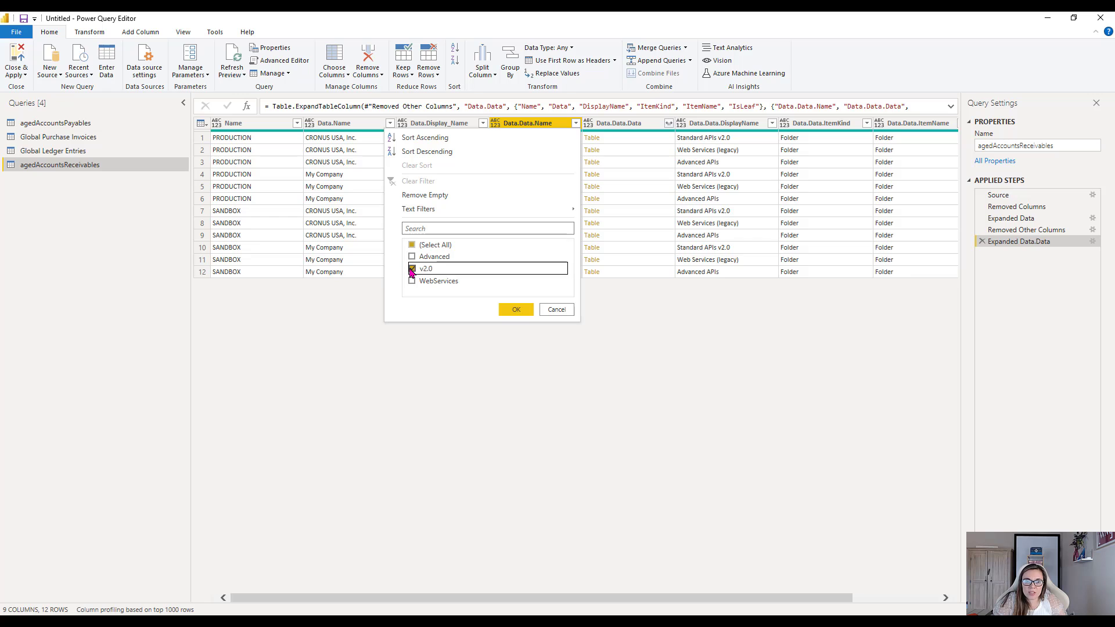
pyautogui.click(522, 308)
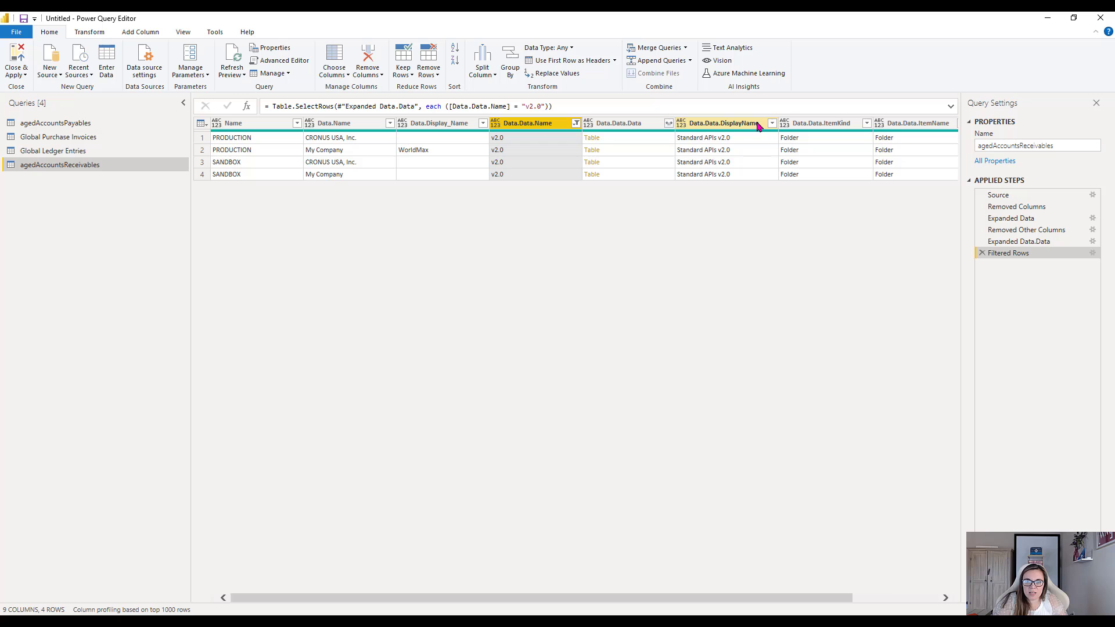
# - Remove the Data.Data DisplayName, ItemKind, ItemName and IsLeaf columns via Choose Columns
pyautogui.click(333, 54)
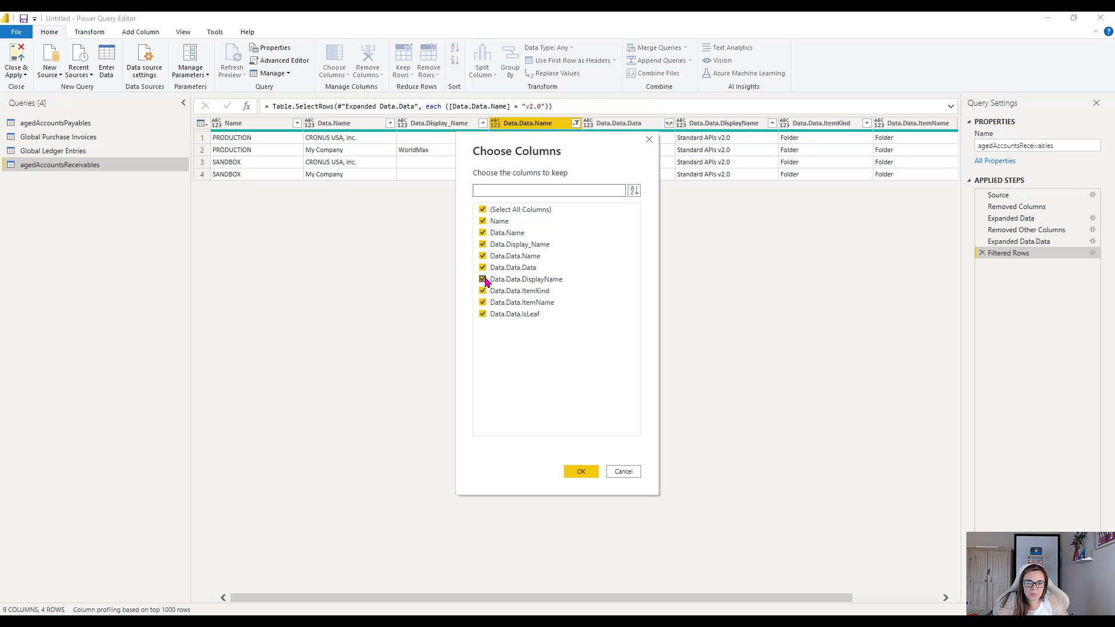
pyautogui.click(482, 280)
pyautogui.click(482, 291)
pyautogui.click(483, 303)
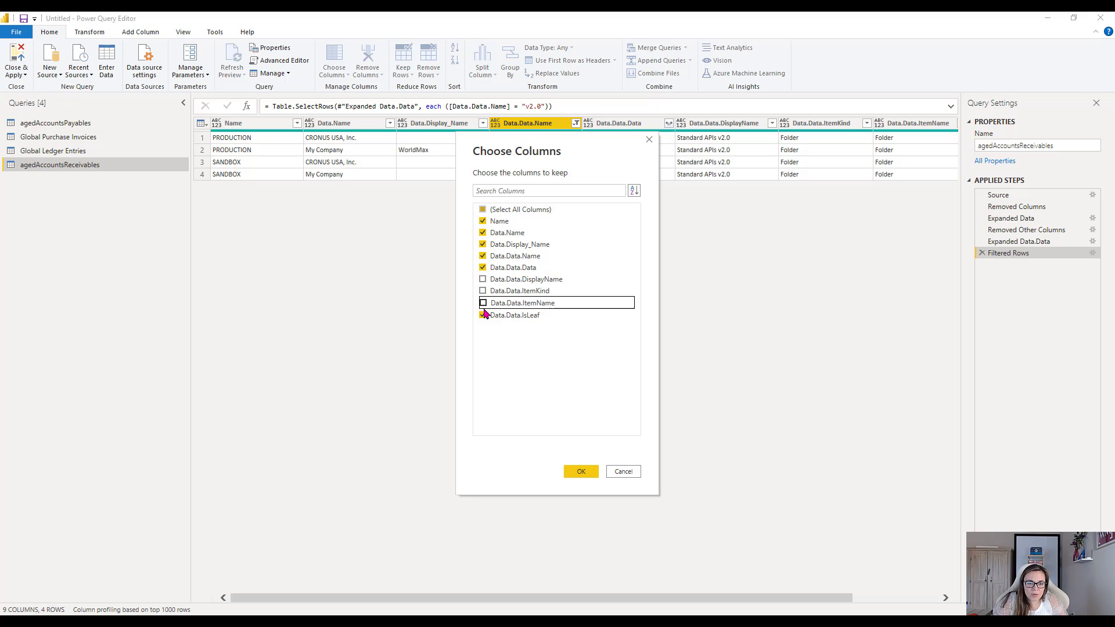
pyautogui.click(482, 314)
pyautogui.click(579, 471)
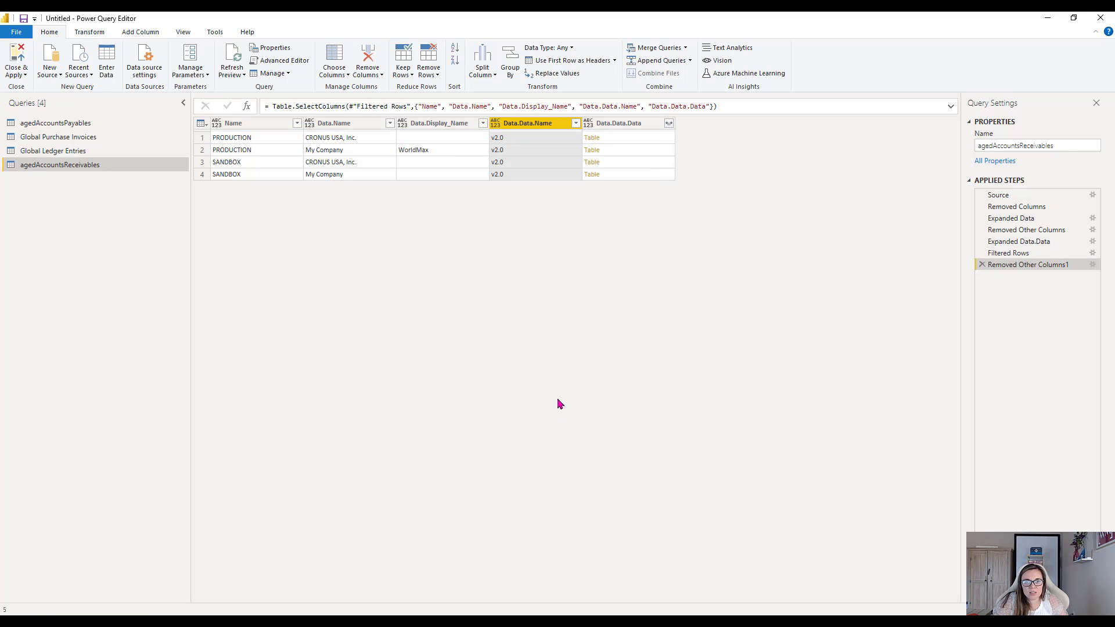
# - Expand Data.Data.Data into Name, Data and Signature, then filter Name to agedAccountsReceivables
pyautogui.click(668, 123)
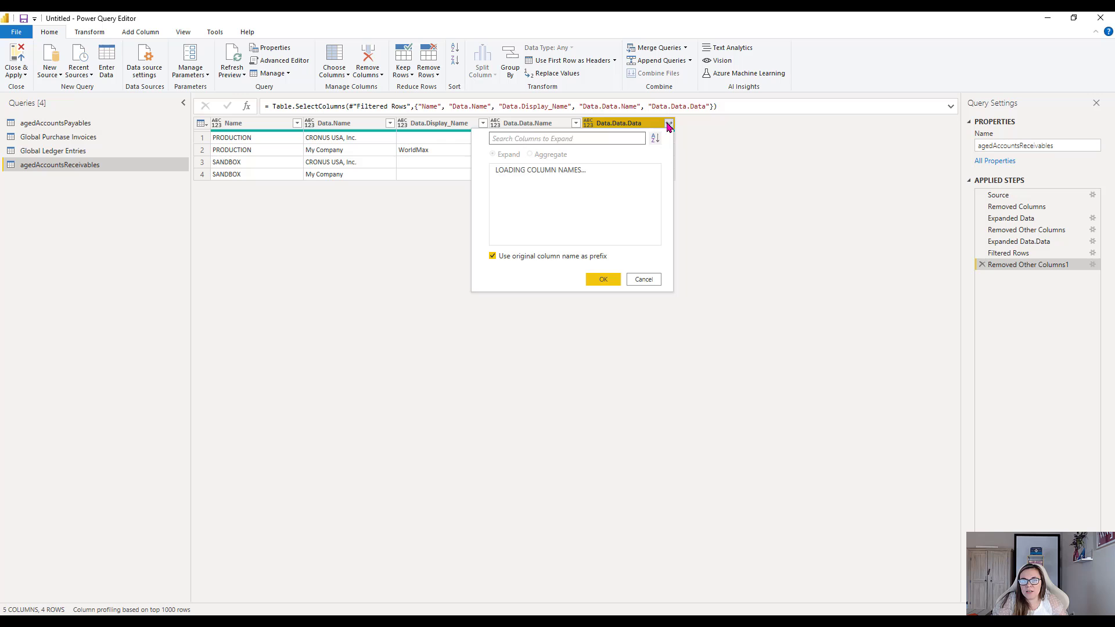
pyautogui.click(604, 273)
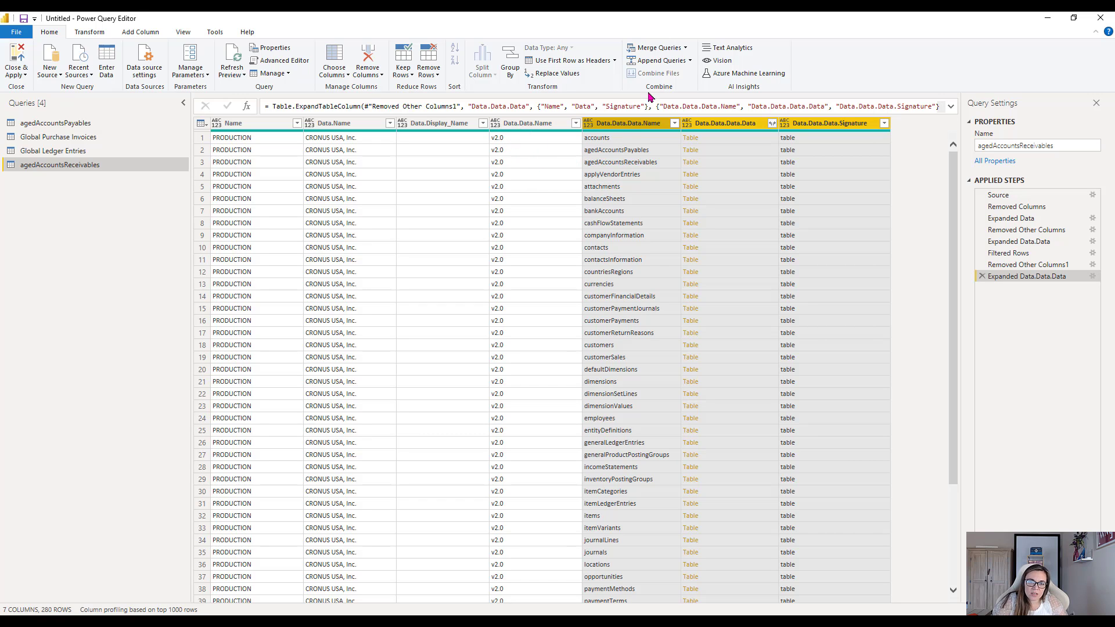
pyautogui.click(675, 124)
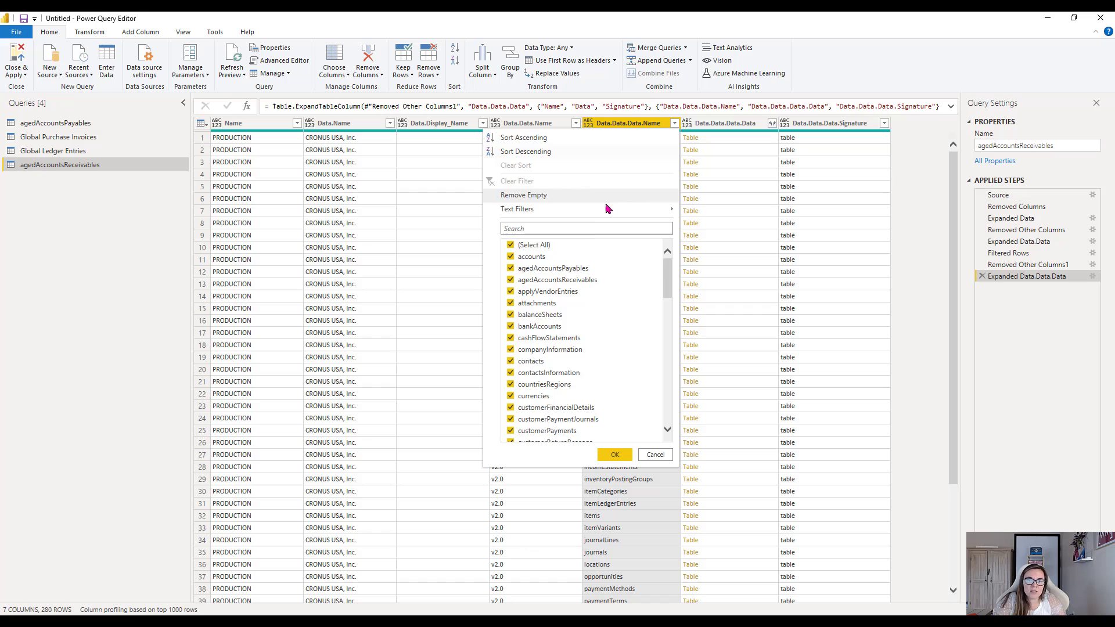
pyautogui.click(510, 246)
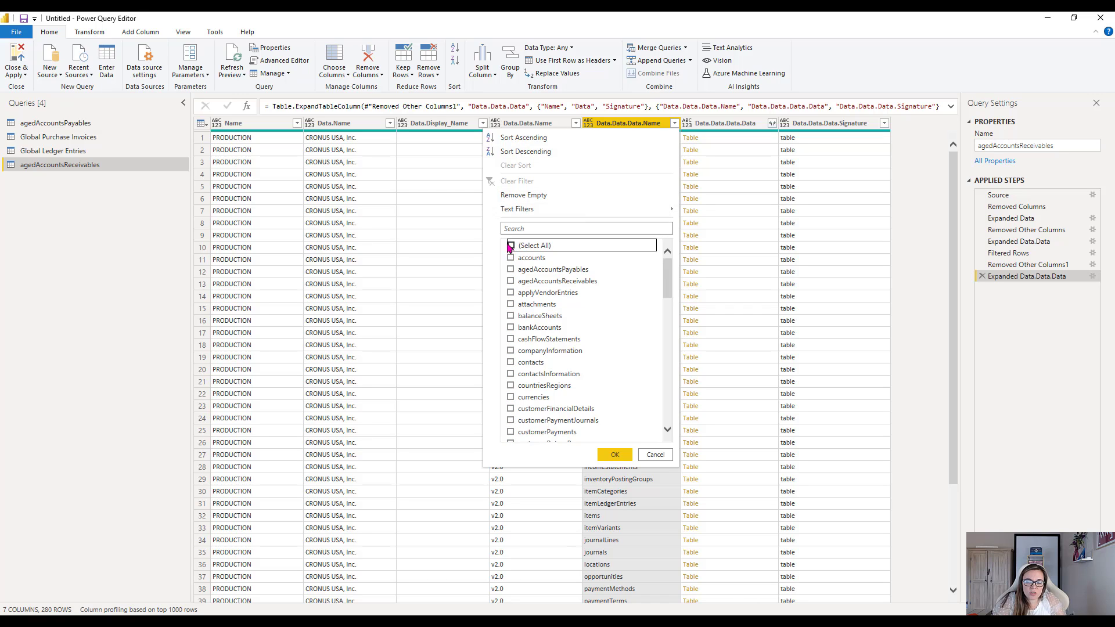
pyautogui.click(510, 281)
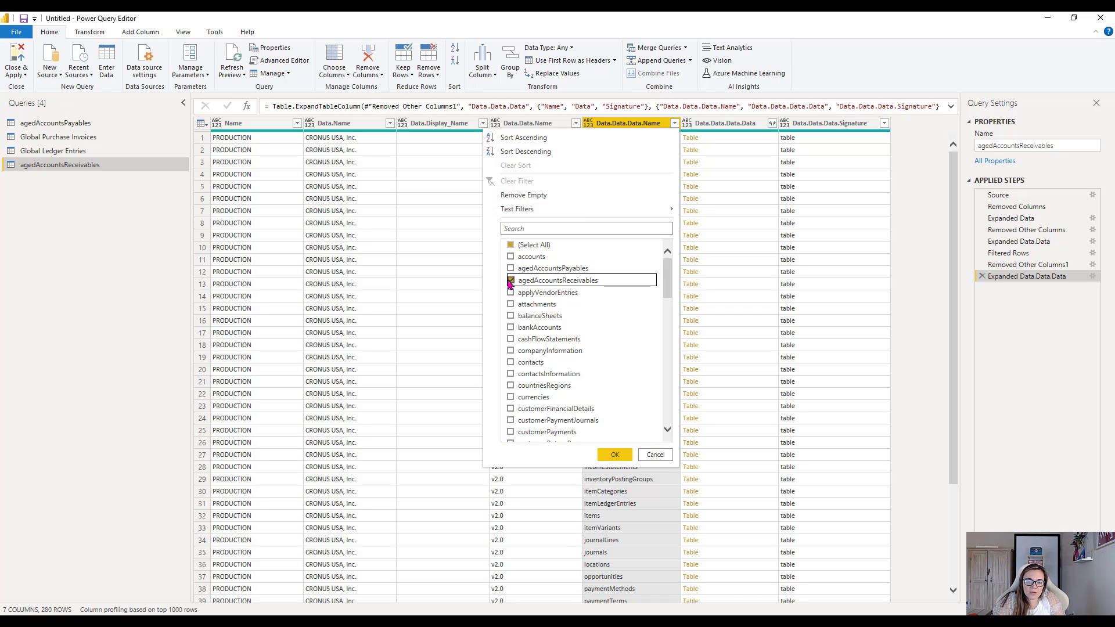
pyautogui.click(611, 455)
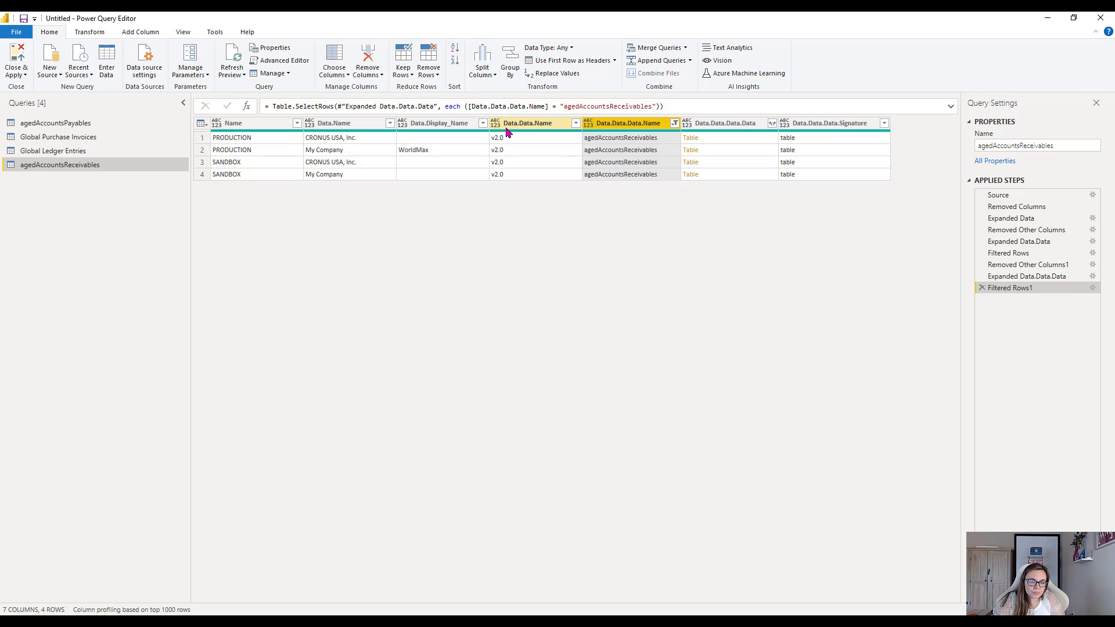
# - Expand Data.Data.Data.Data into customer and amount columns, leaving out customerId
pyautogui.click(820, 125)
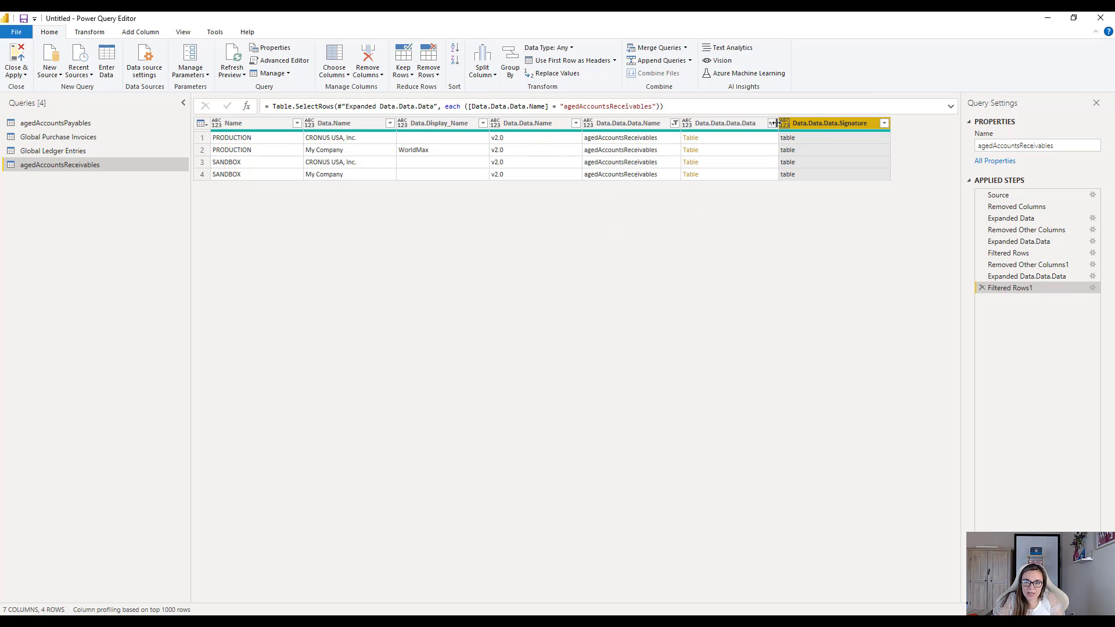
pyautogui.click(773, 124)
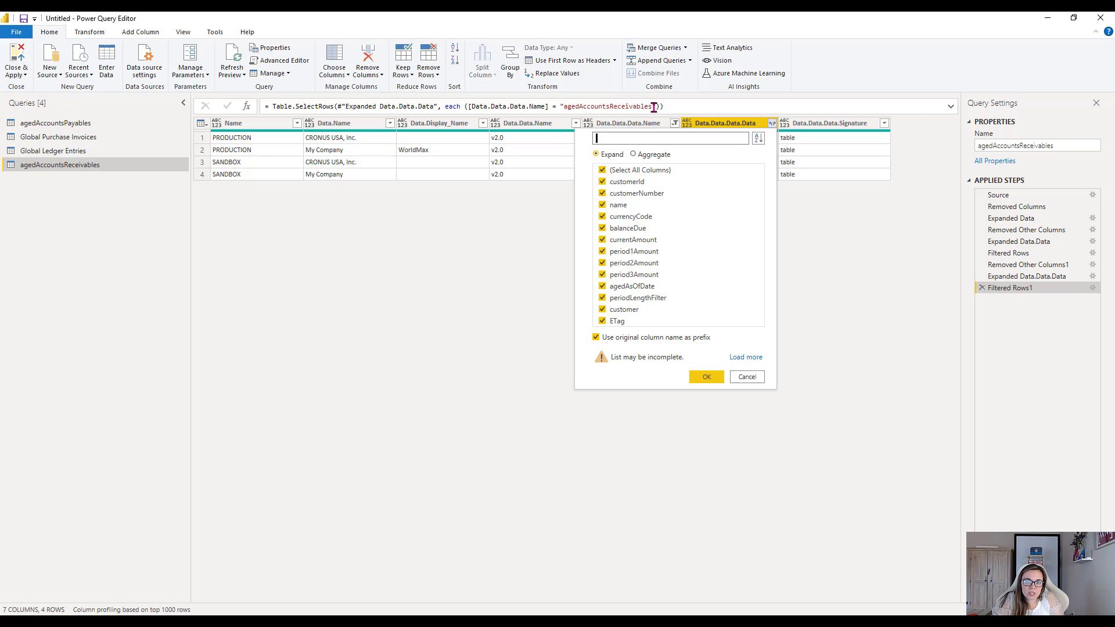
pyautogui.click(602, 183)
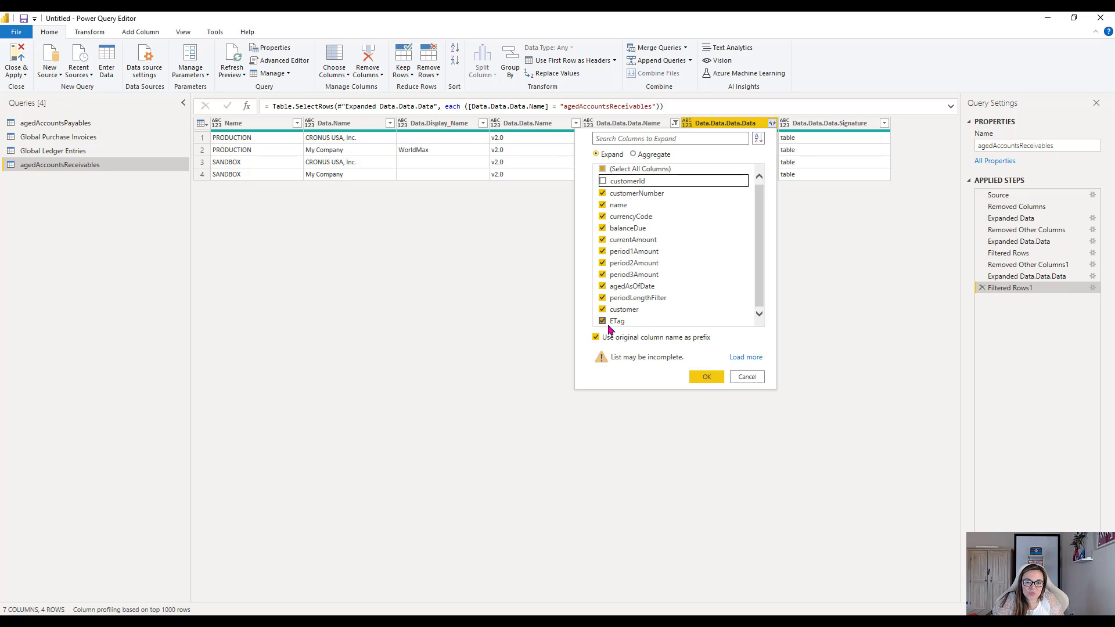
pyautogui.click(707, 378)
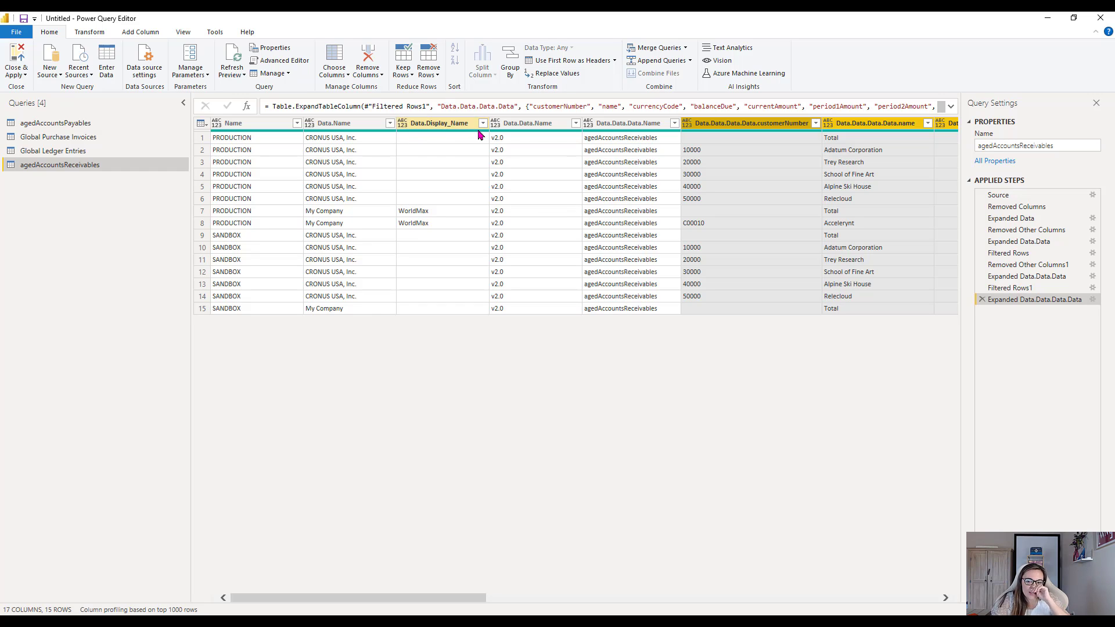
pyautogui.click(449, 124)
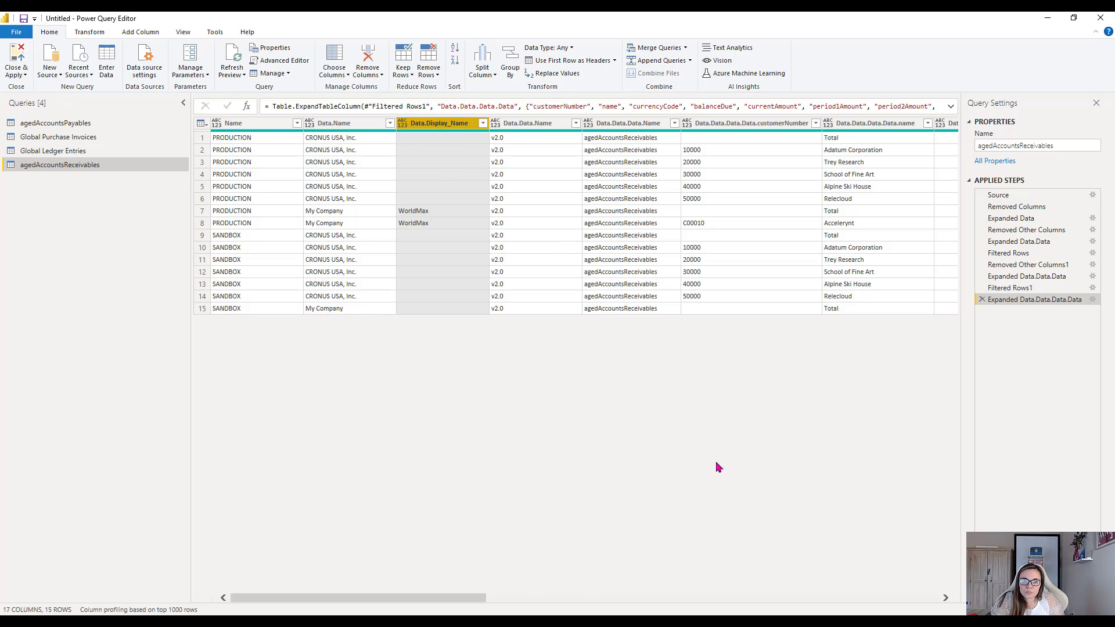
pyautogui.moveTo(444, 596)
pyautogui.mouseDown()
pyautogui.moveTo(811, 601)
pyautogui.moveTo(850, 574)
pyautogui.moveTo(350, 522)
pyautogui.mouseUp()
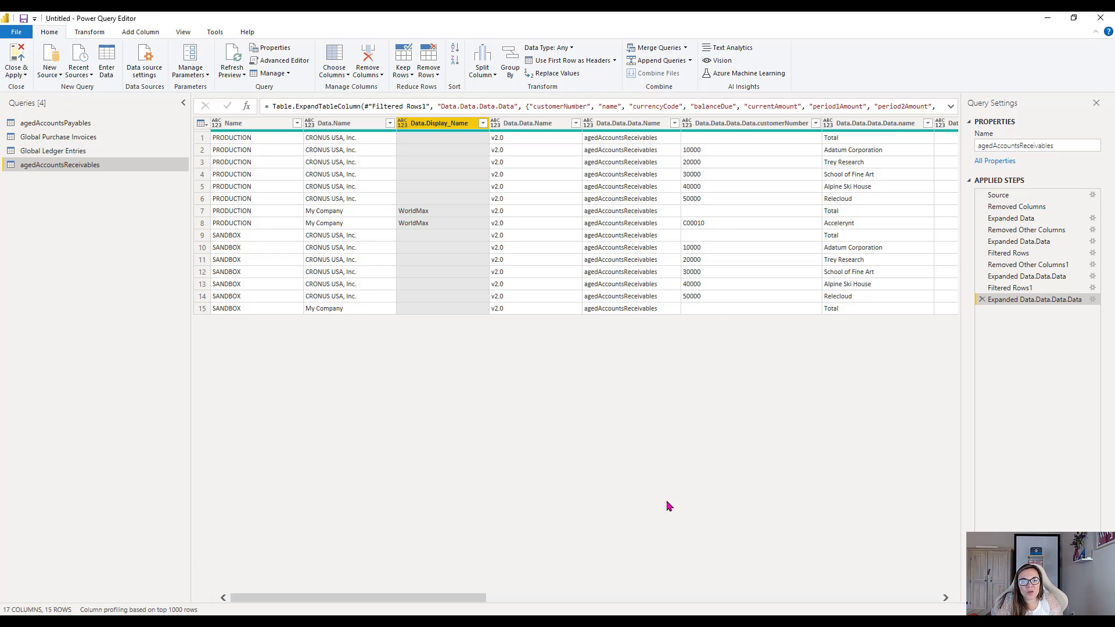
pyautogui.press('F10')
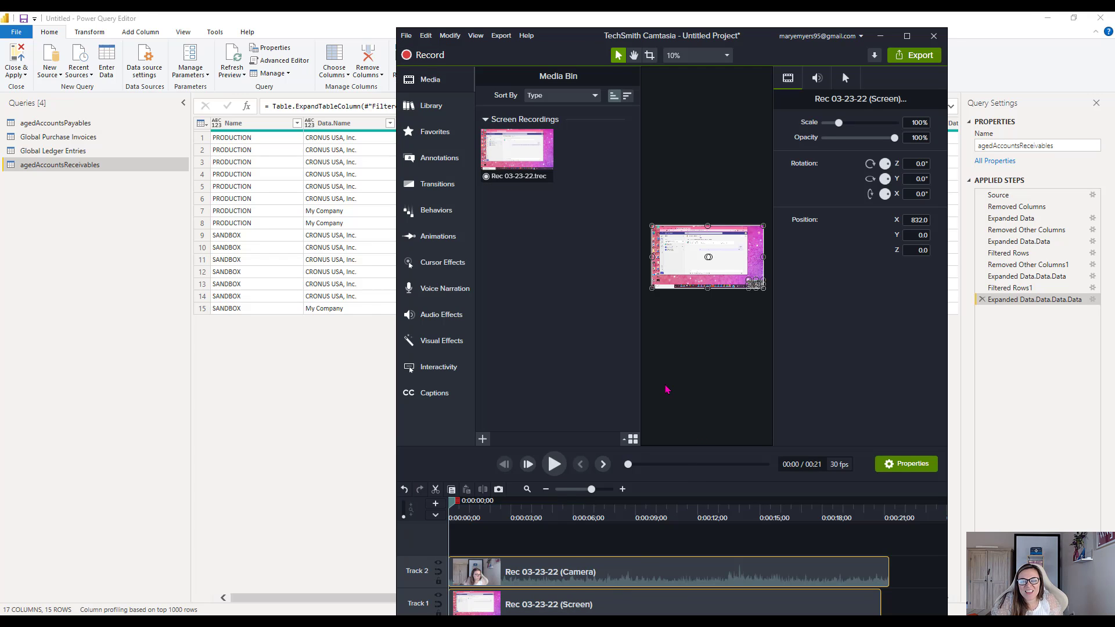